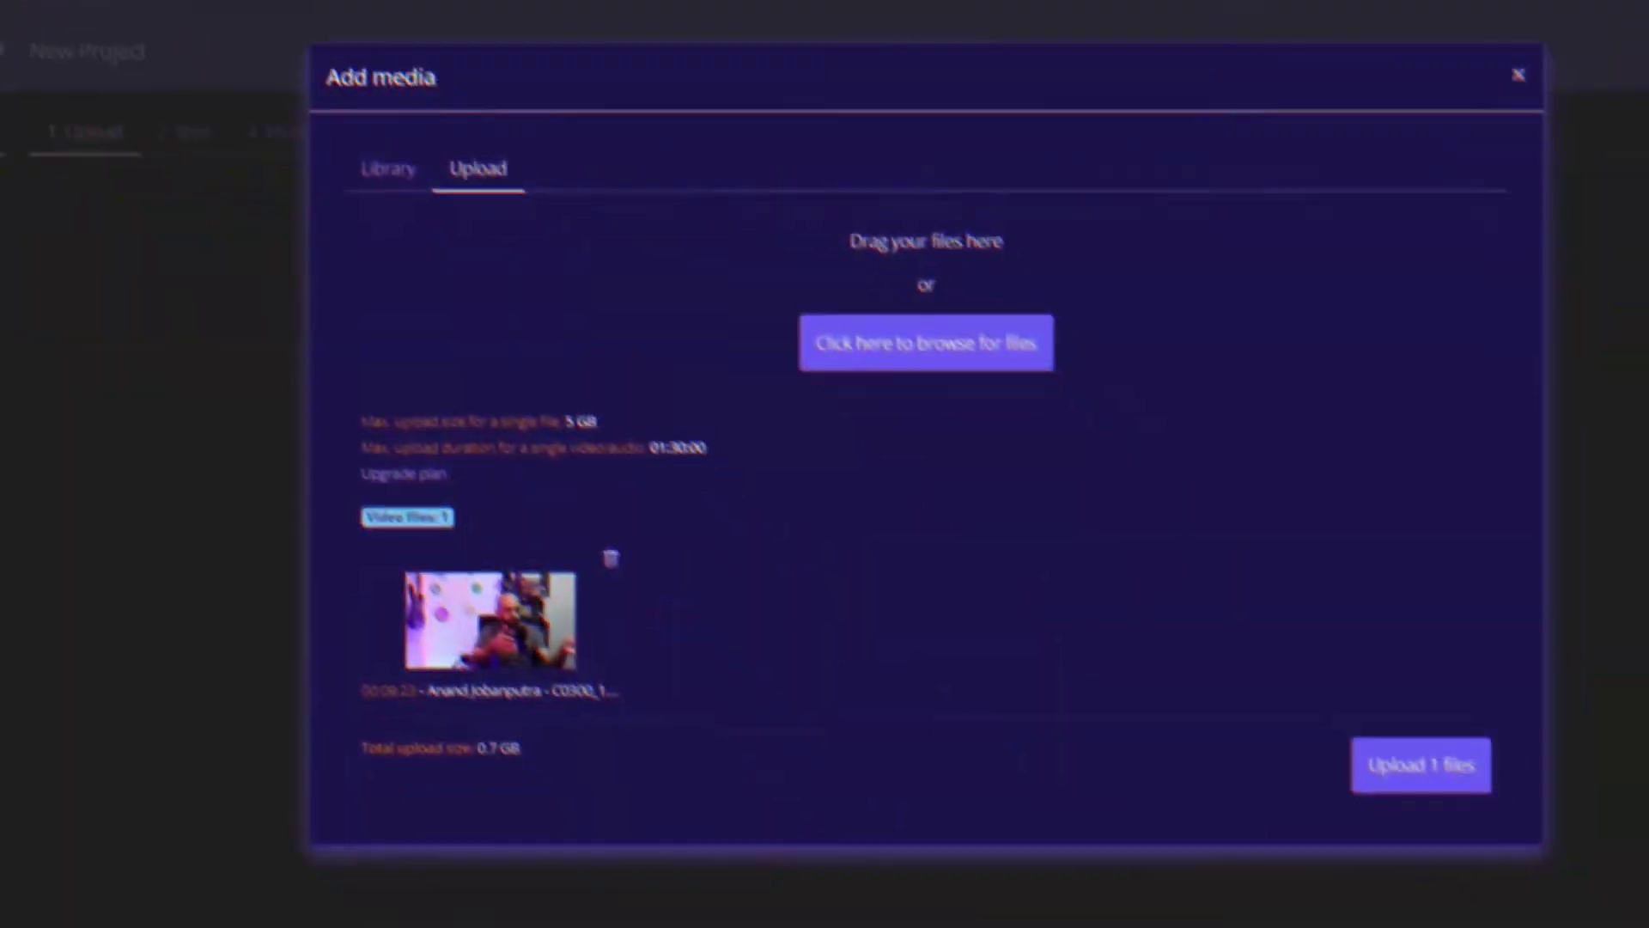
# Step: Upload the queued video, then open the auto-edited project's storyboard and browse its scenes
pyautogui.click(1424, 766)
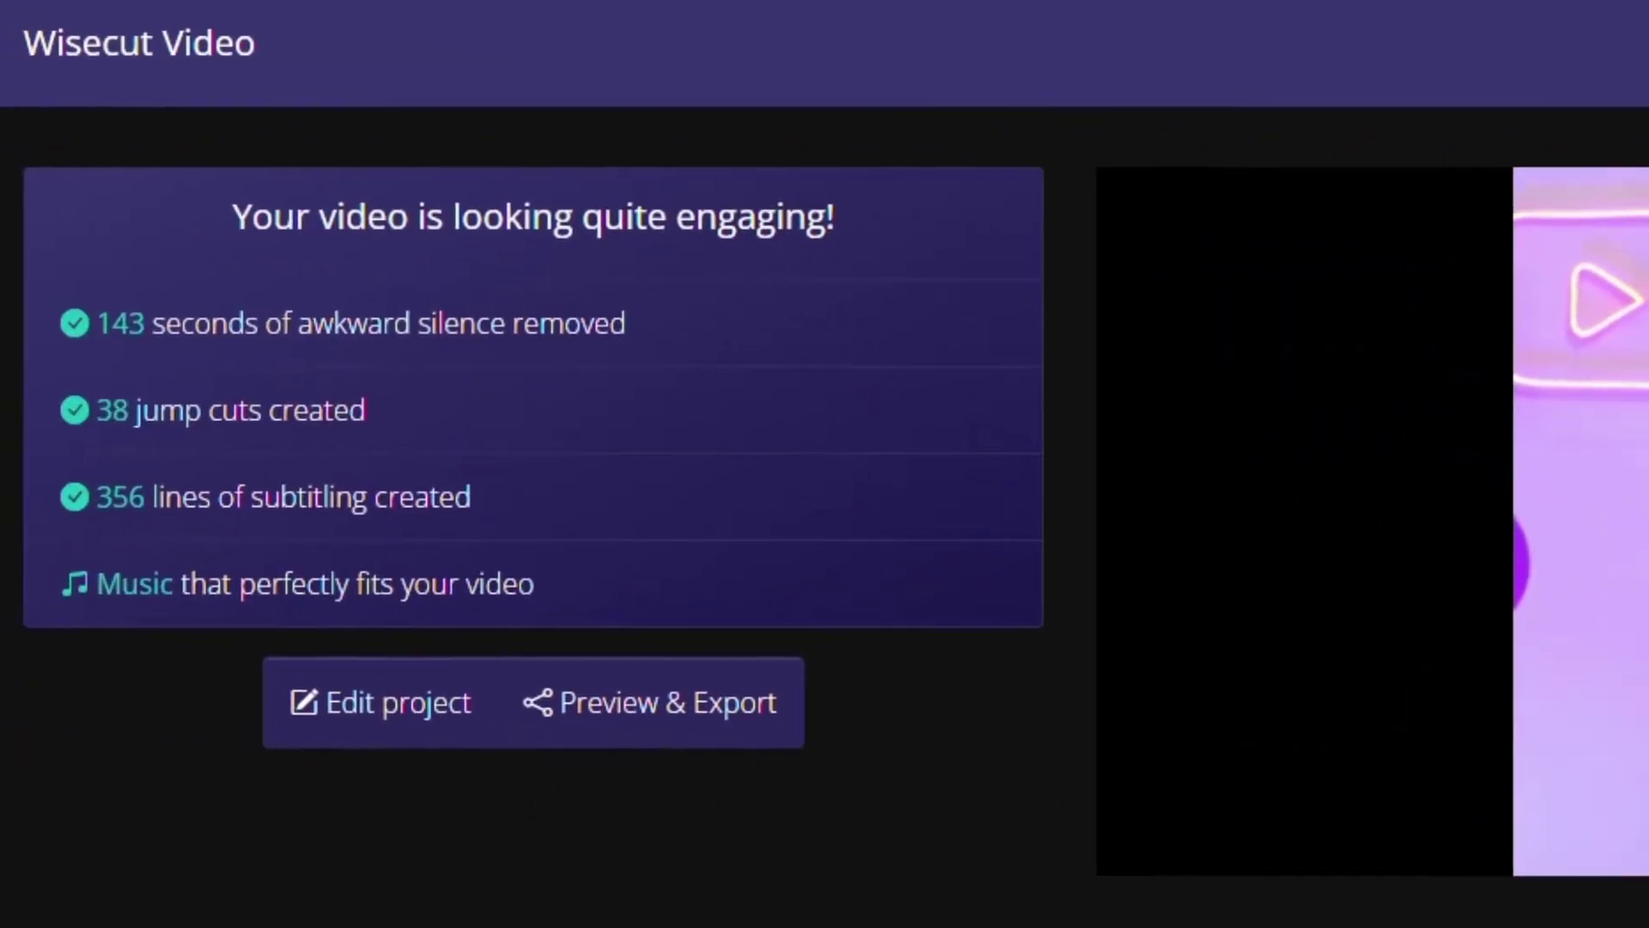
pyautogui.click(382, 703)
pyautogui.scroll(-6, 1087, 649)
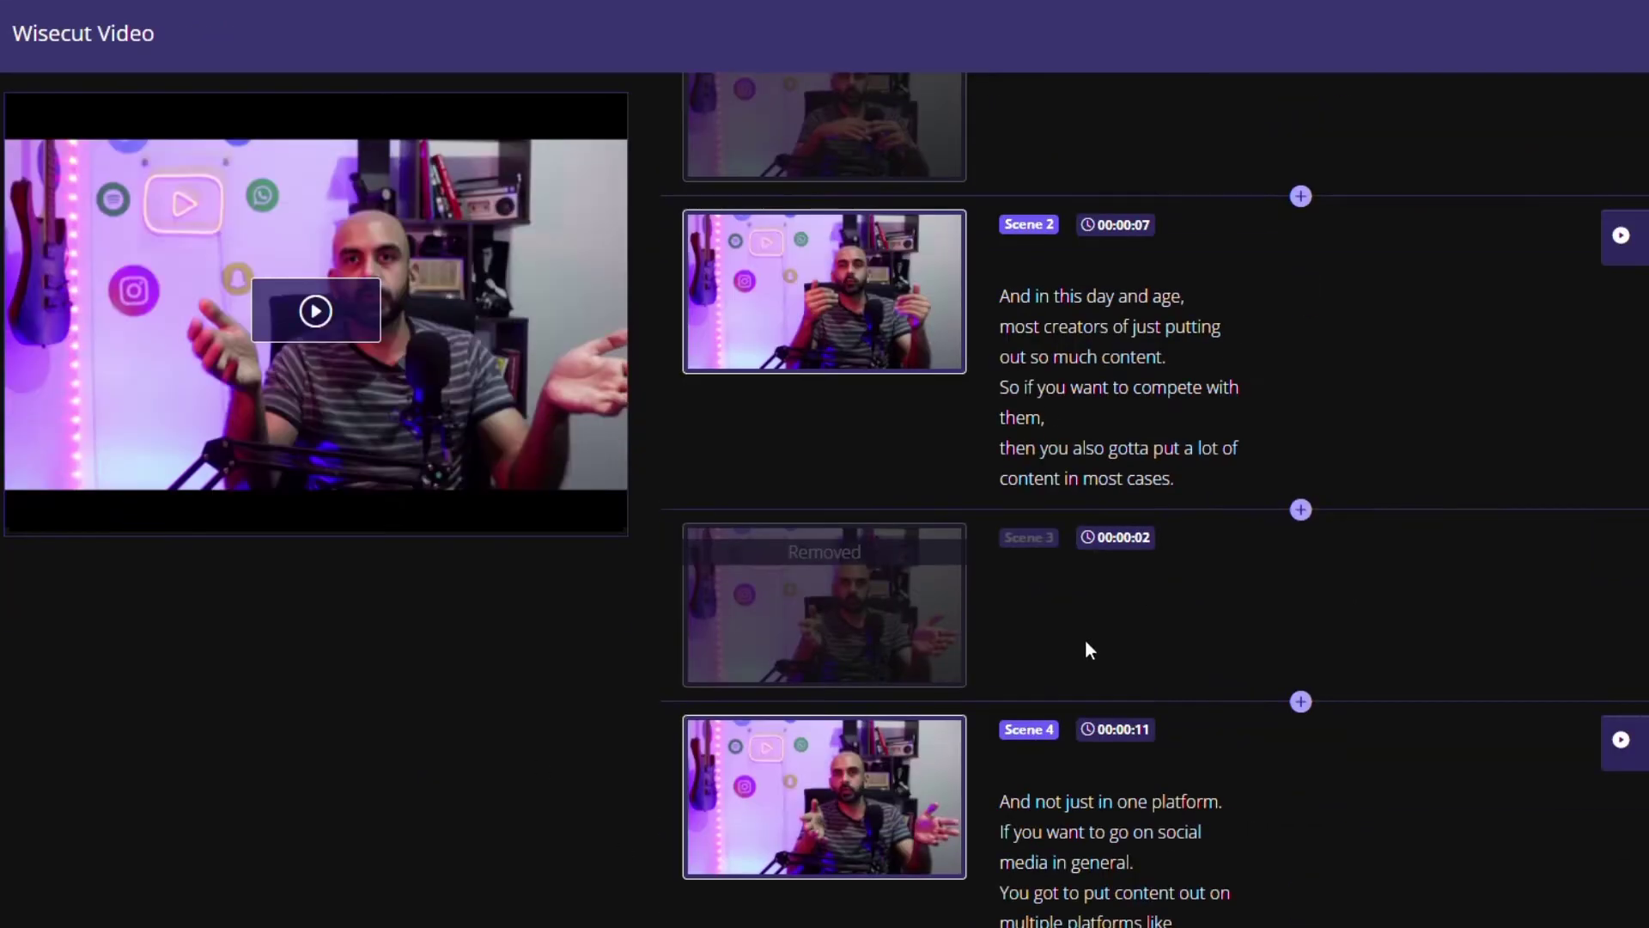
pyautogui.scroll(-8, 1141, 725)
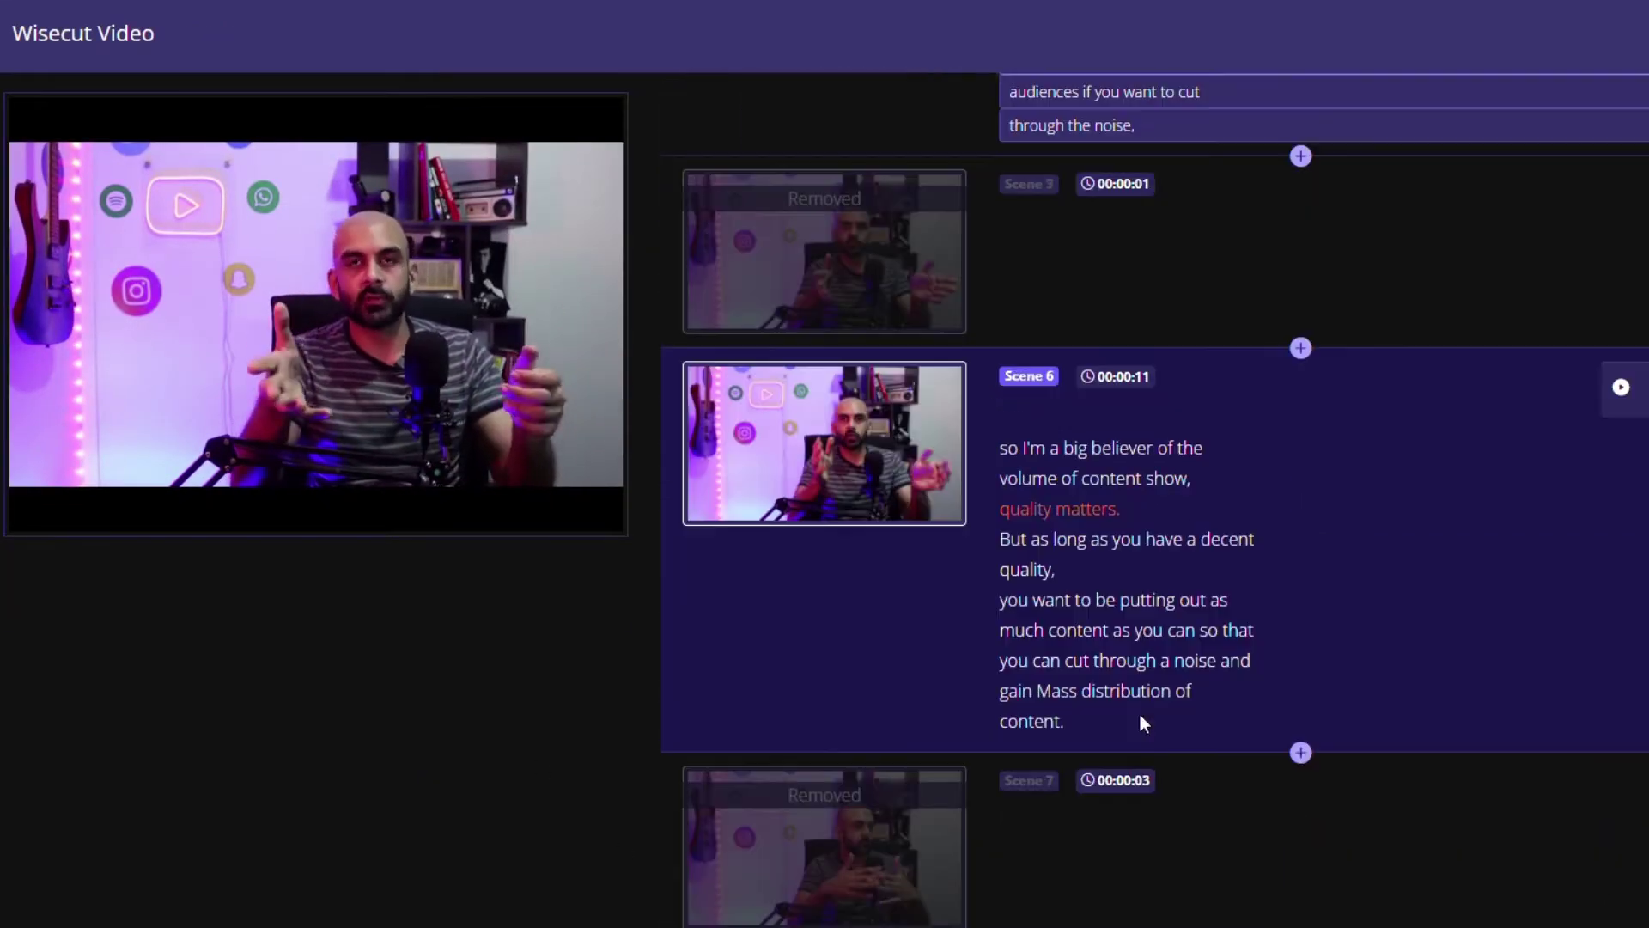
pyautogui.scroll(5, 1175, 597)
pyautogui.scroll(-12, 1230, 539)
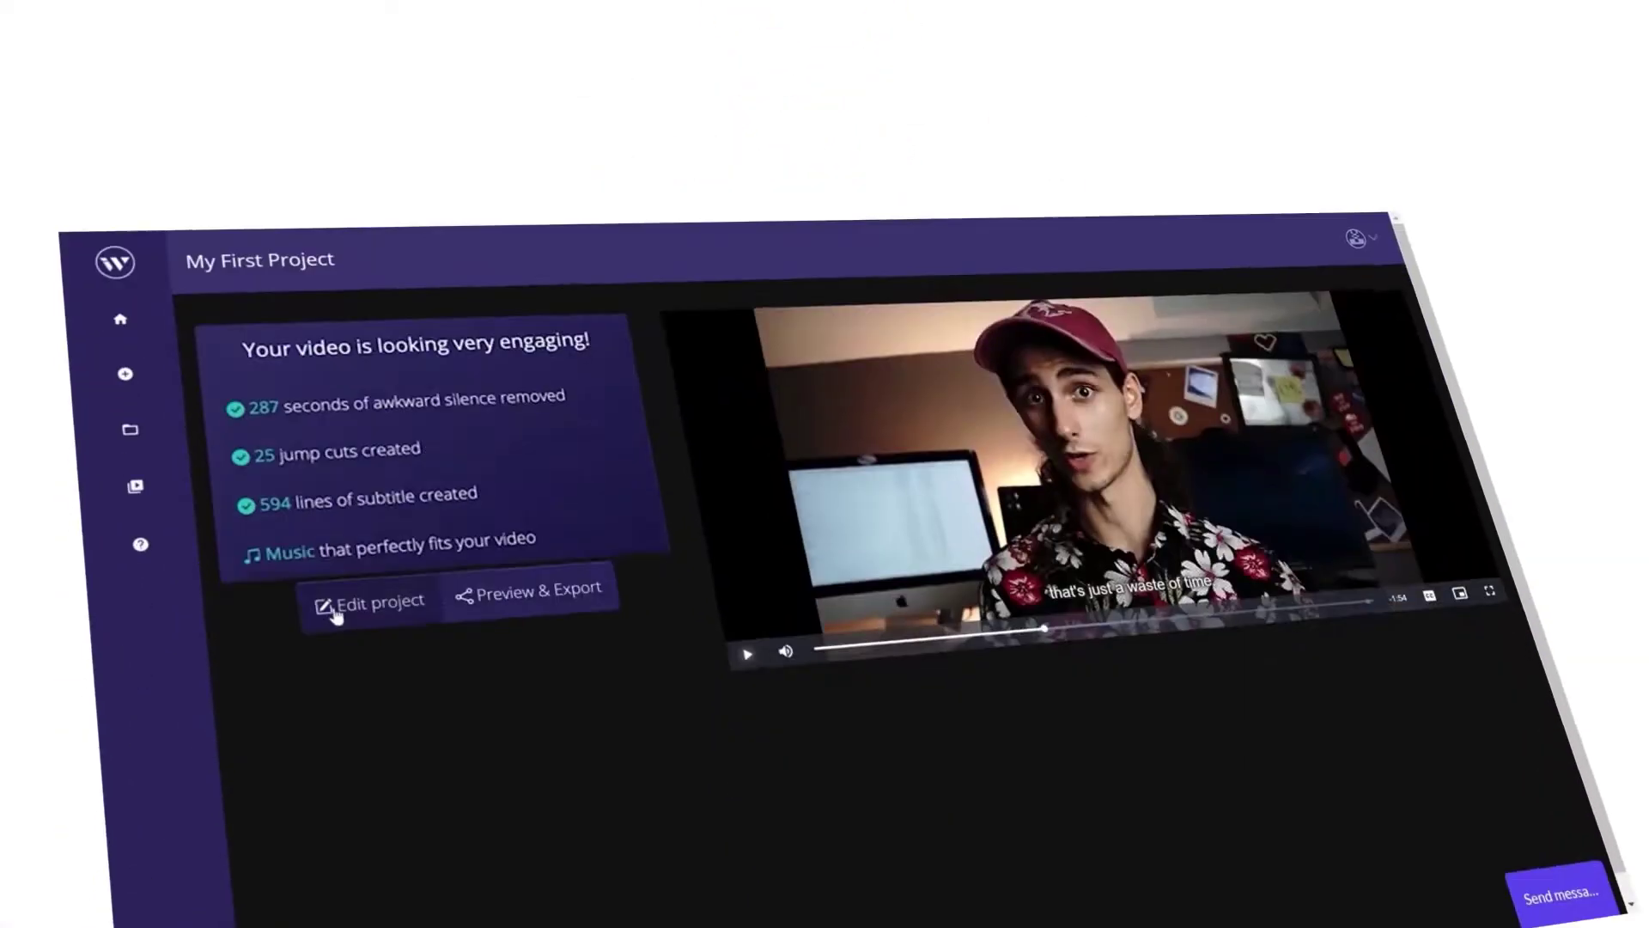
# Step: Open the demo project's storyboard and turn on Select clips for new project
pyautogui.click(324, 600)
pyautogui.click(1046, 230)
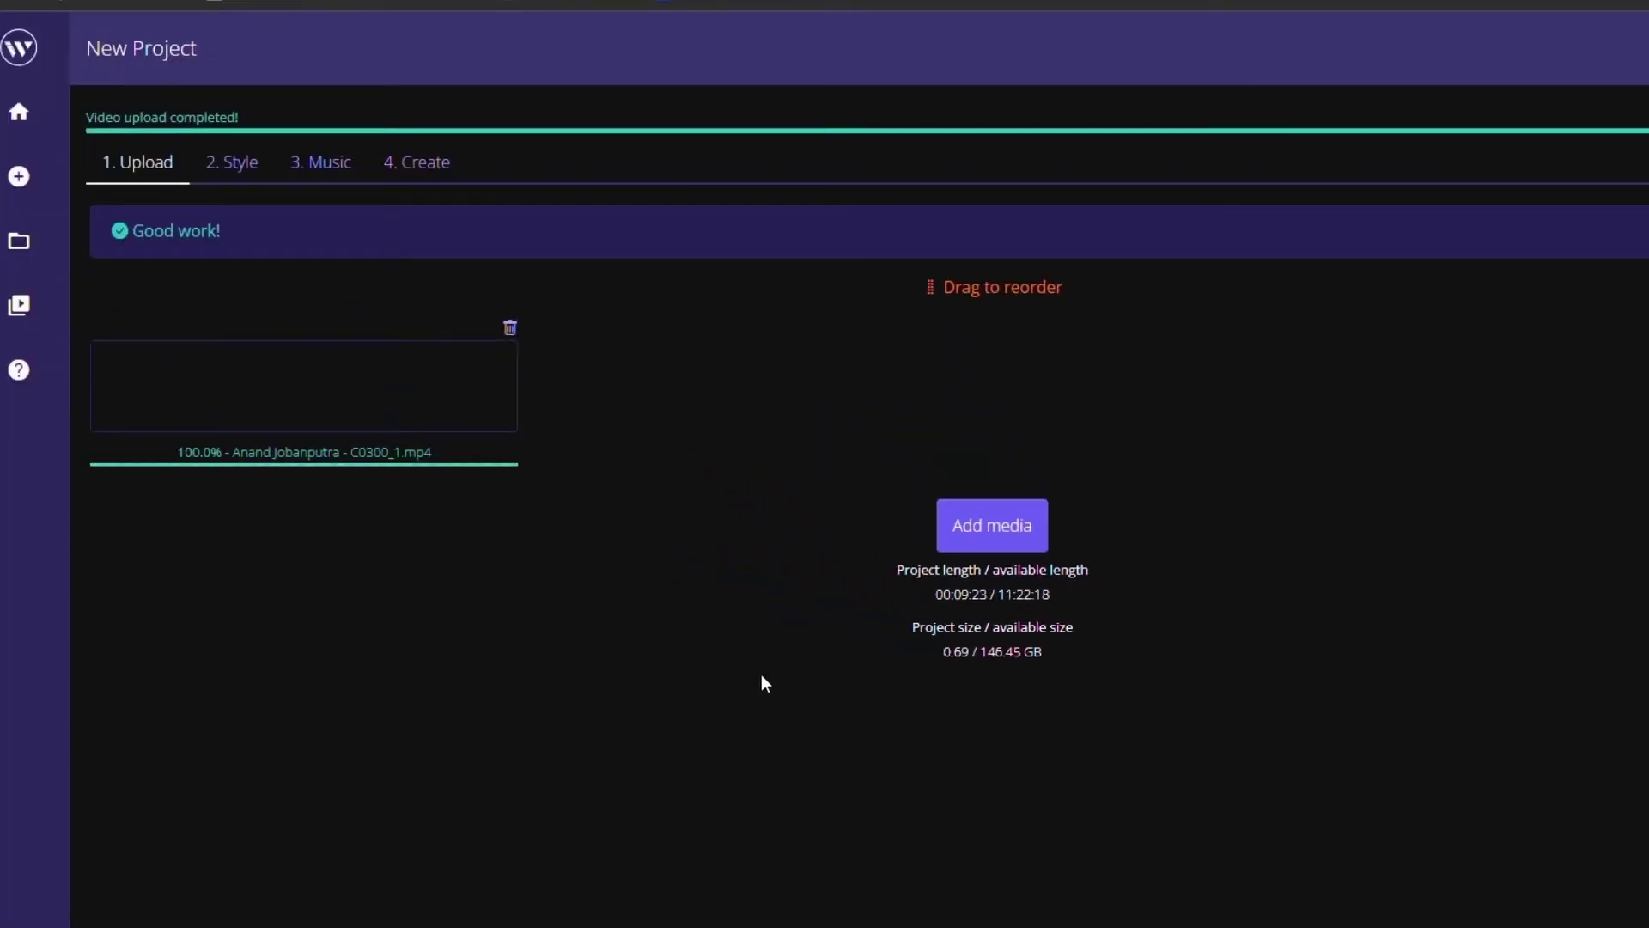
# Step: Once the upload completes, advance the new project to the 2. Style step
pyautogui.click(1611, 219)
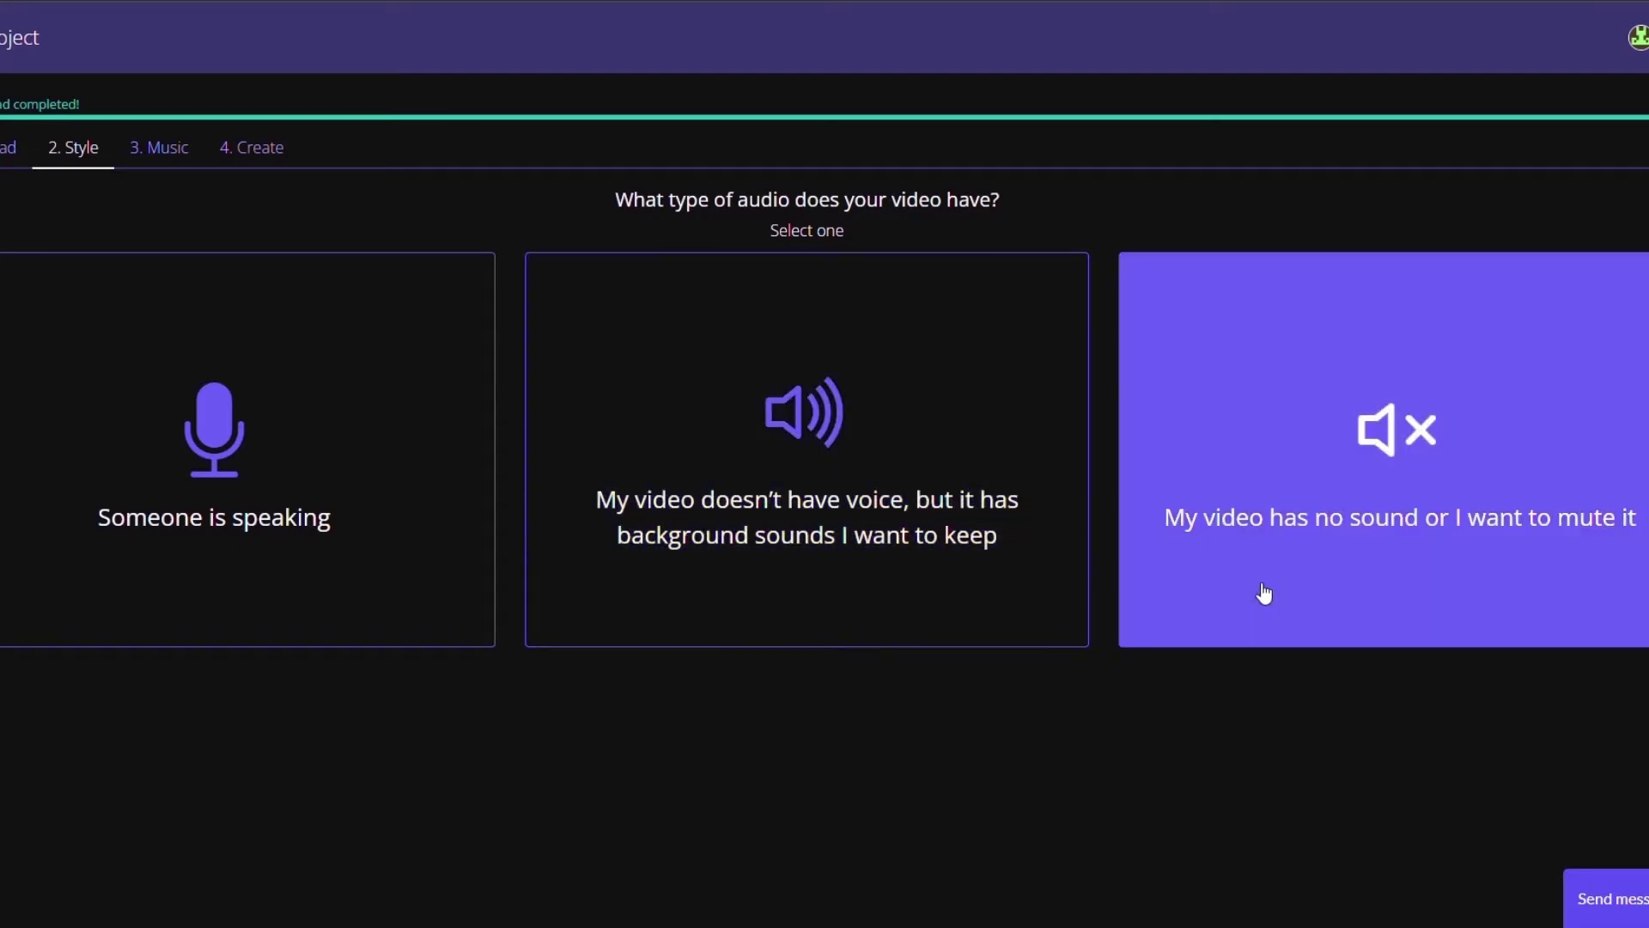
# Step: Choose 'My video has no sound or I want to mute it' and browse the Music song list
pyautogui.click(1263, 593)
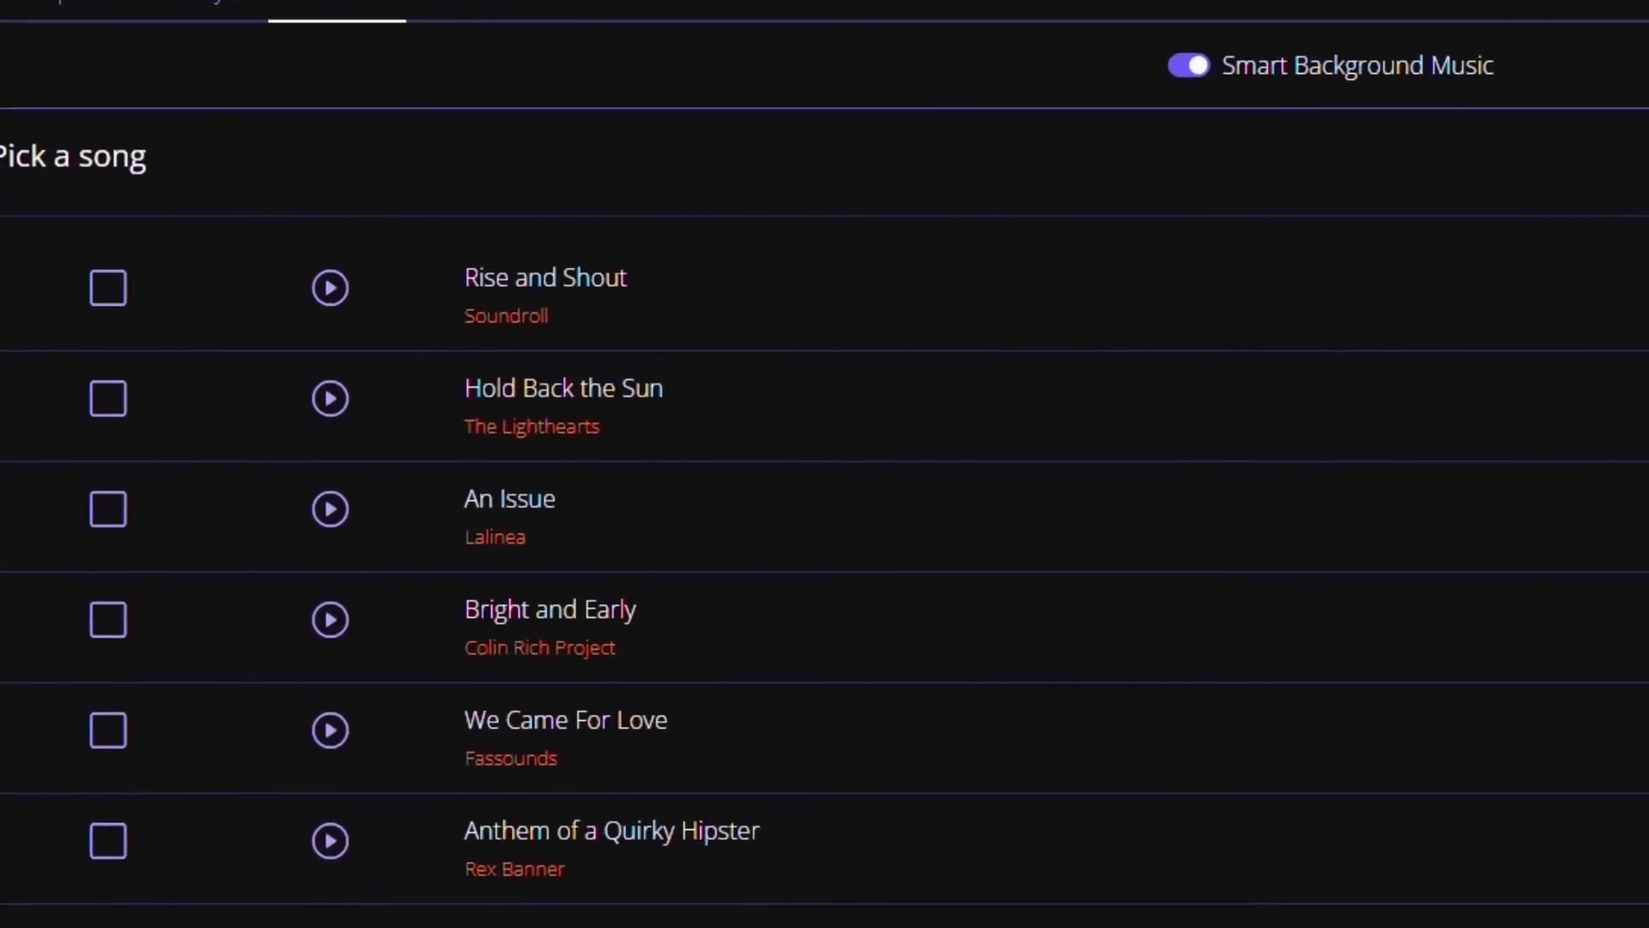
pyautogui.scroll(-12, 824, 464)
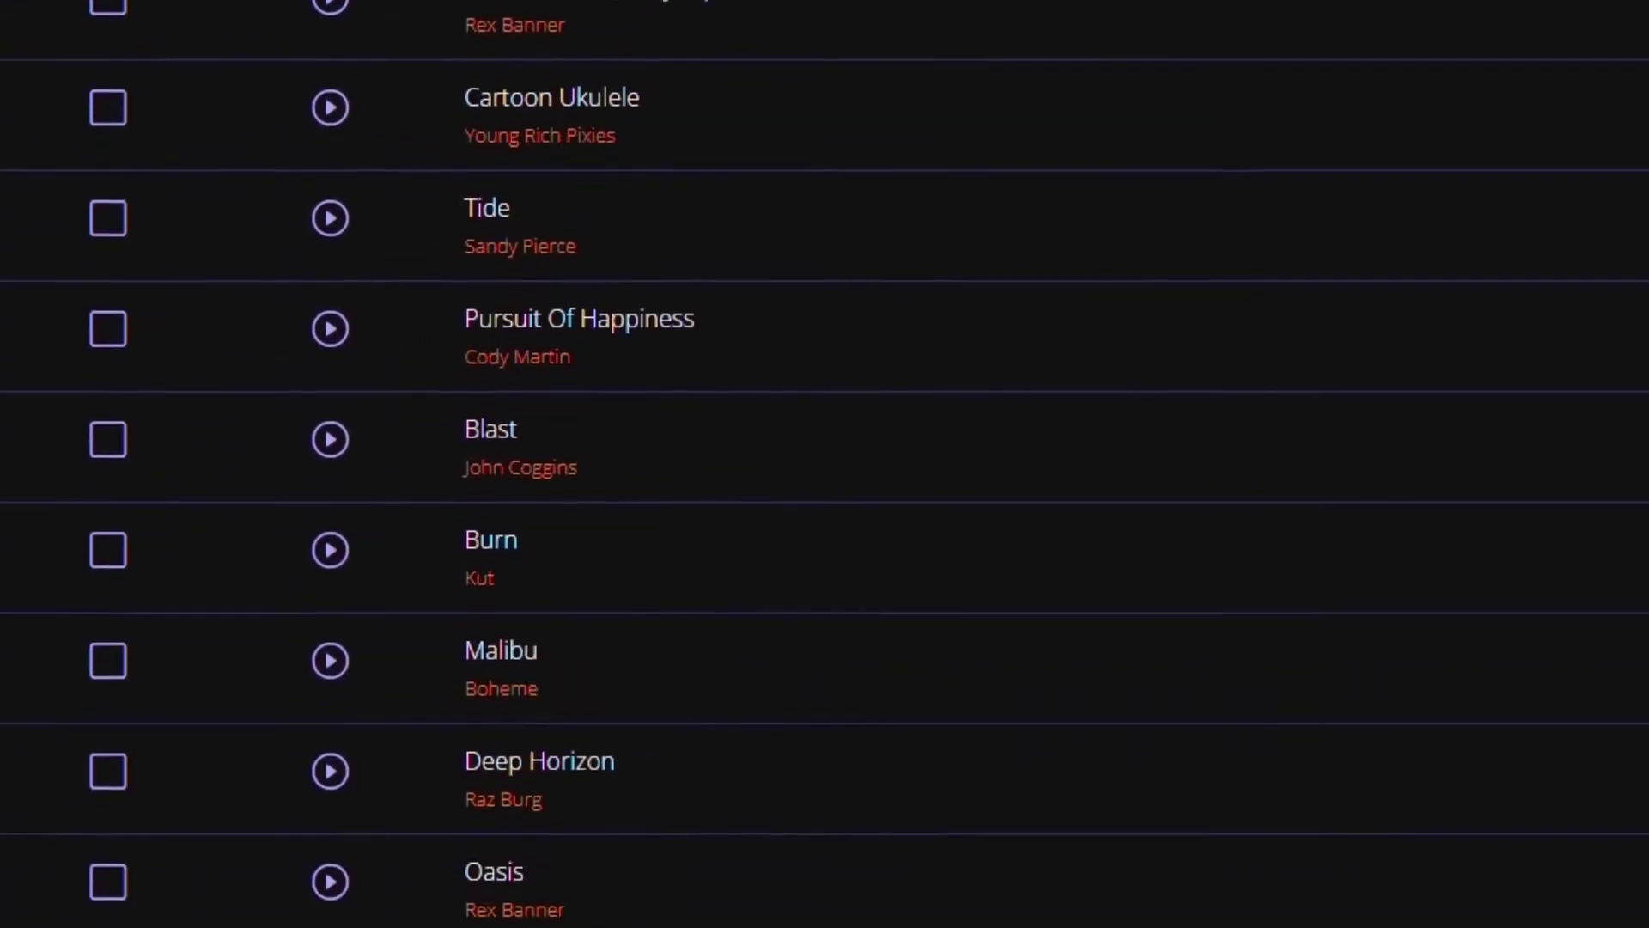
pyautogui.scroll(-10, 824, 464)
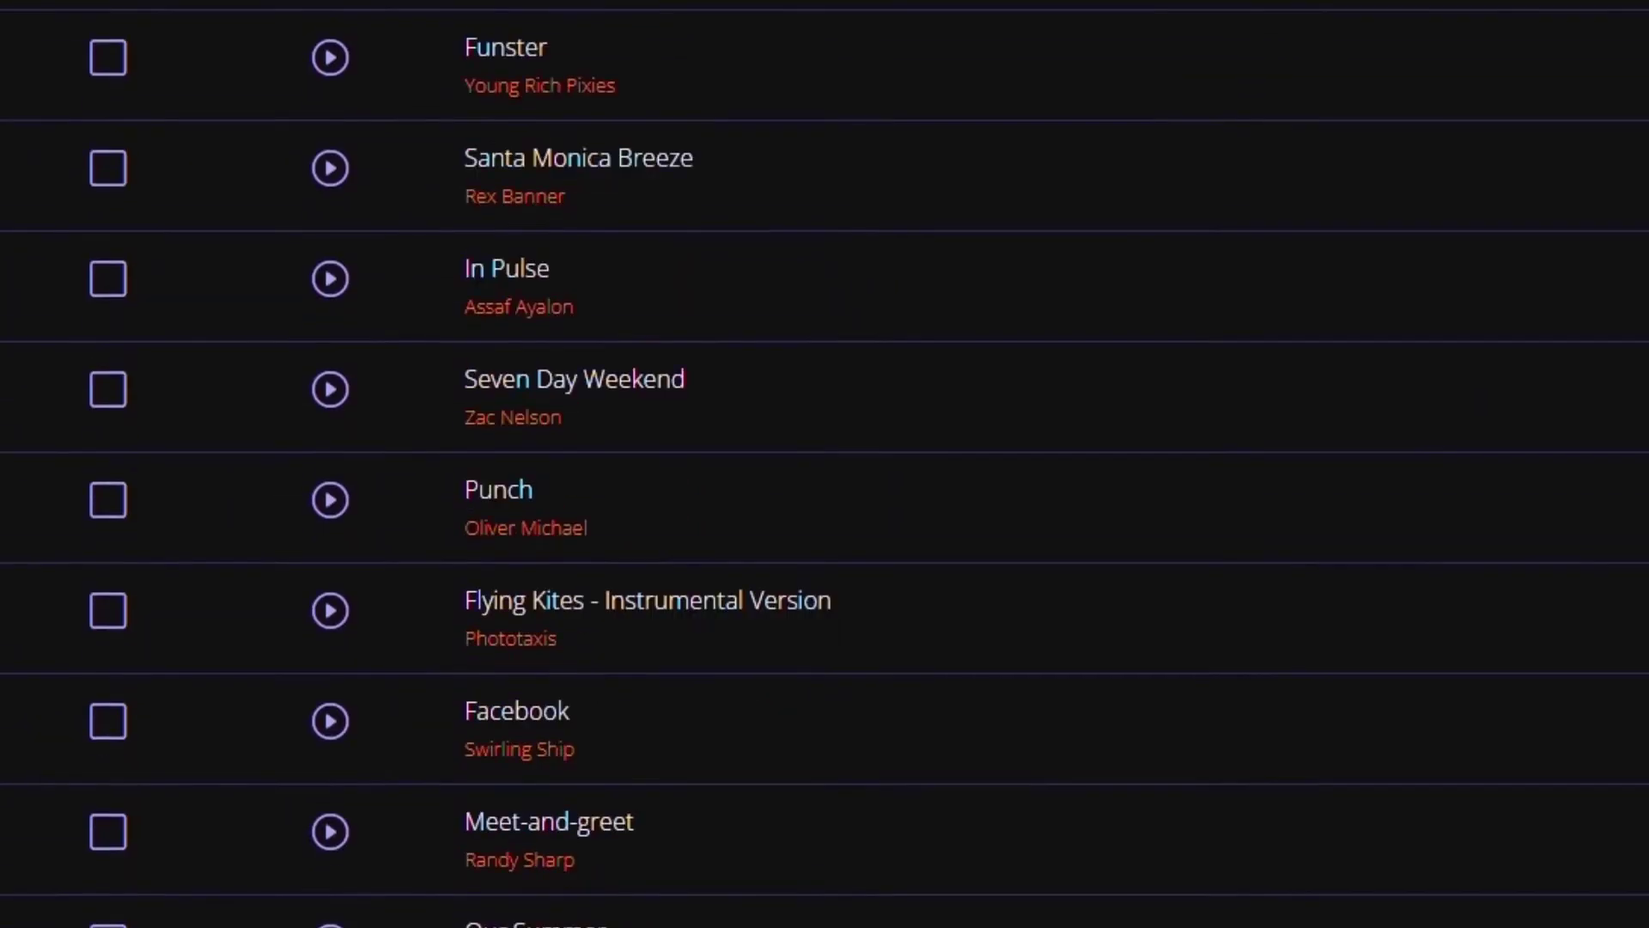
pyautogui.scroll(-18, 825, 464)
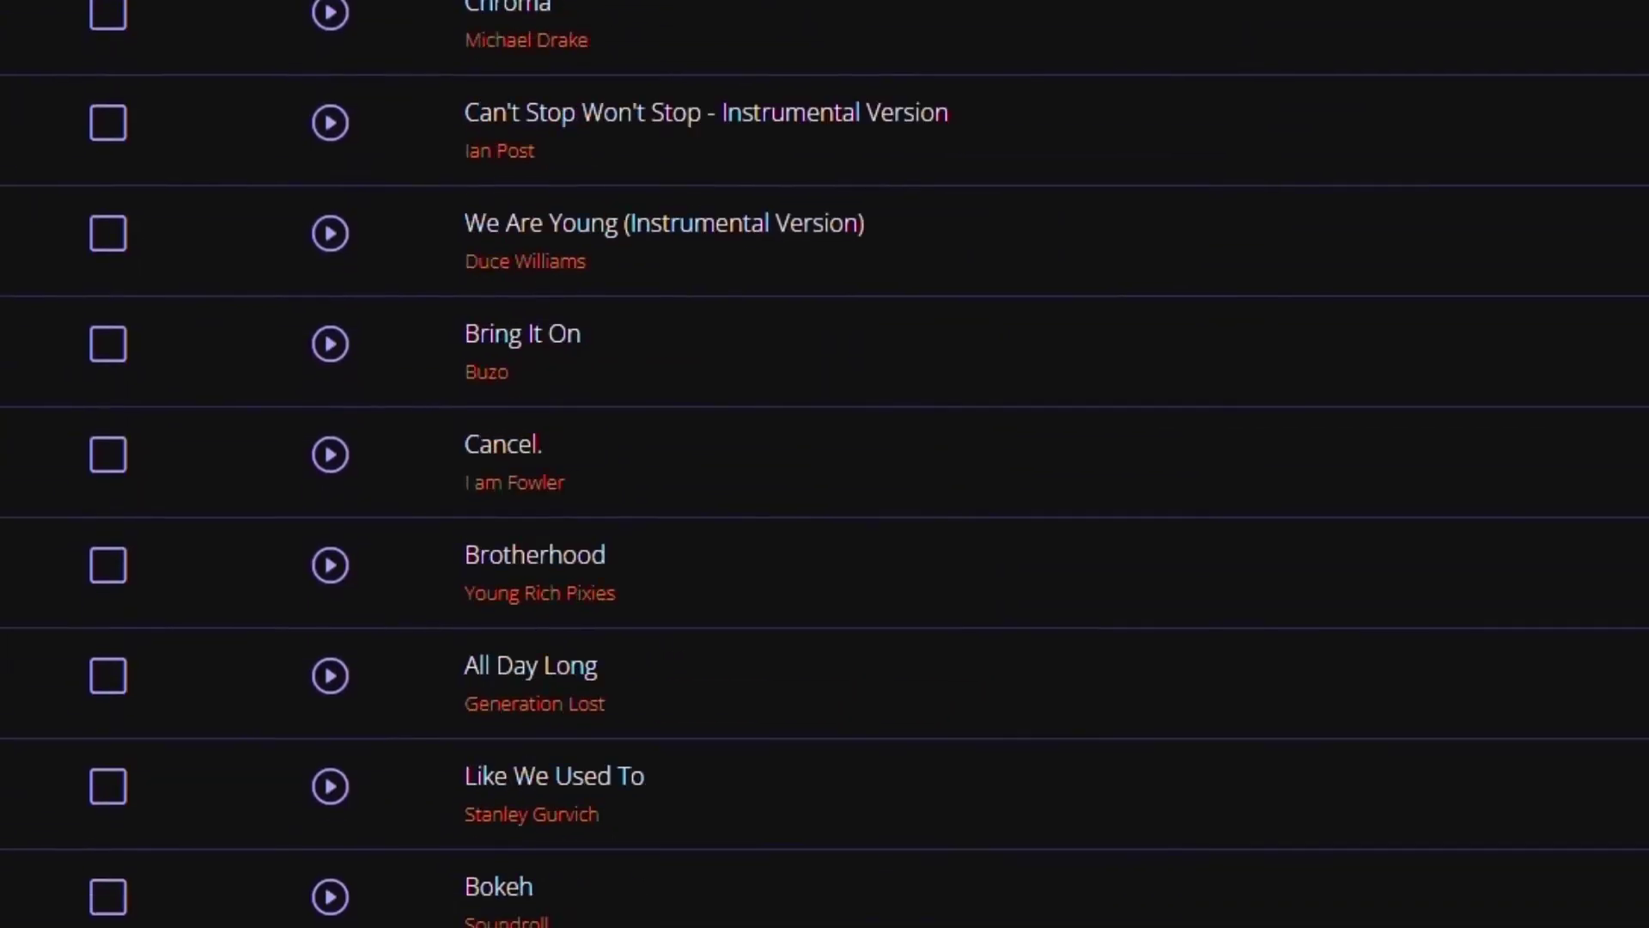
pyautogui.scroll(-10, 825, 464)
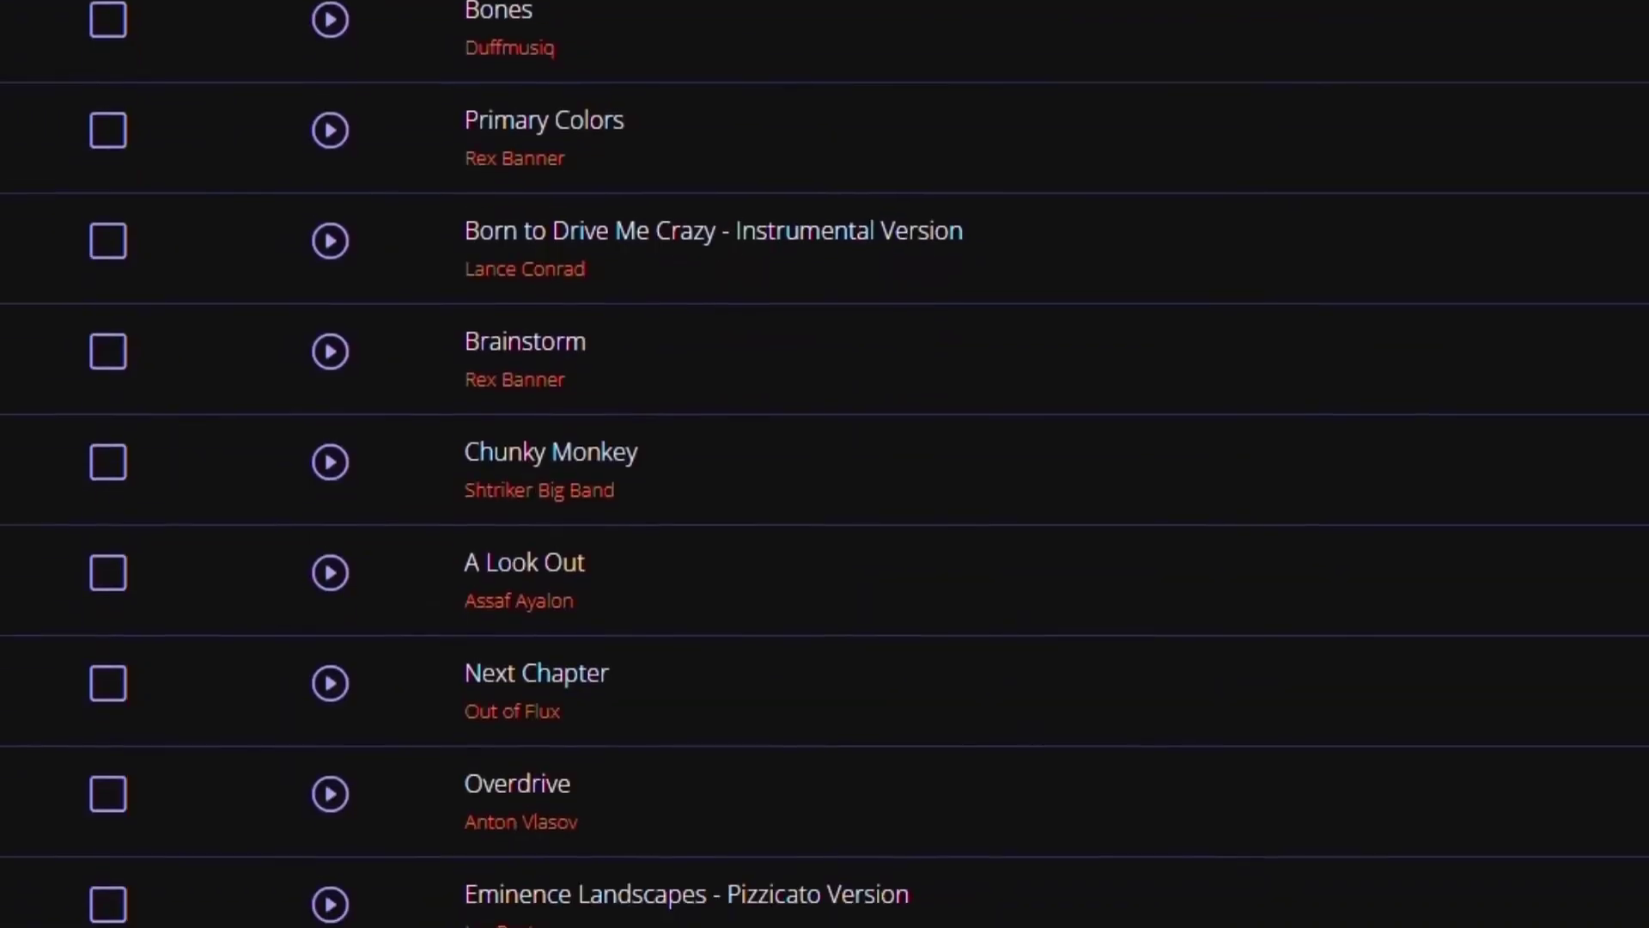
pyautogui.scroll(-8, 825, 464)
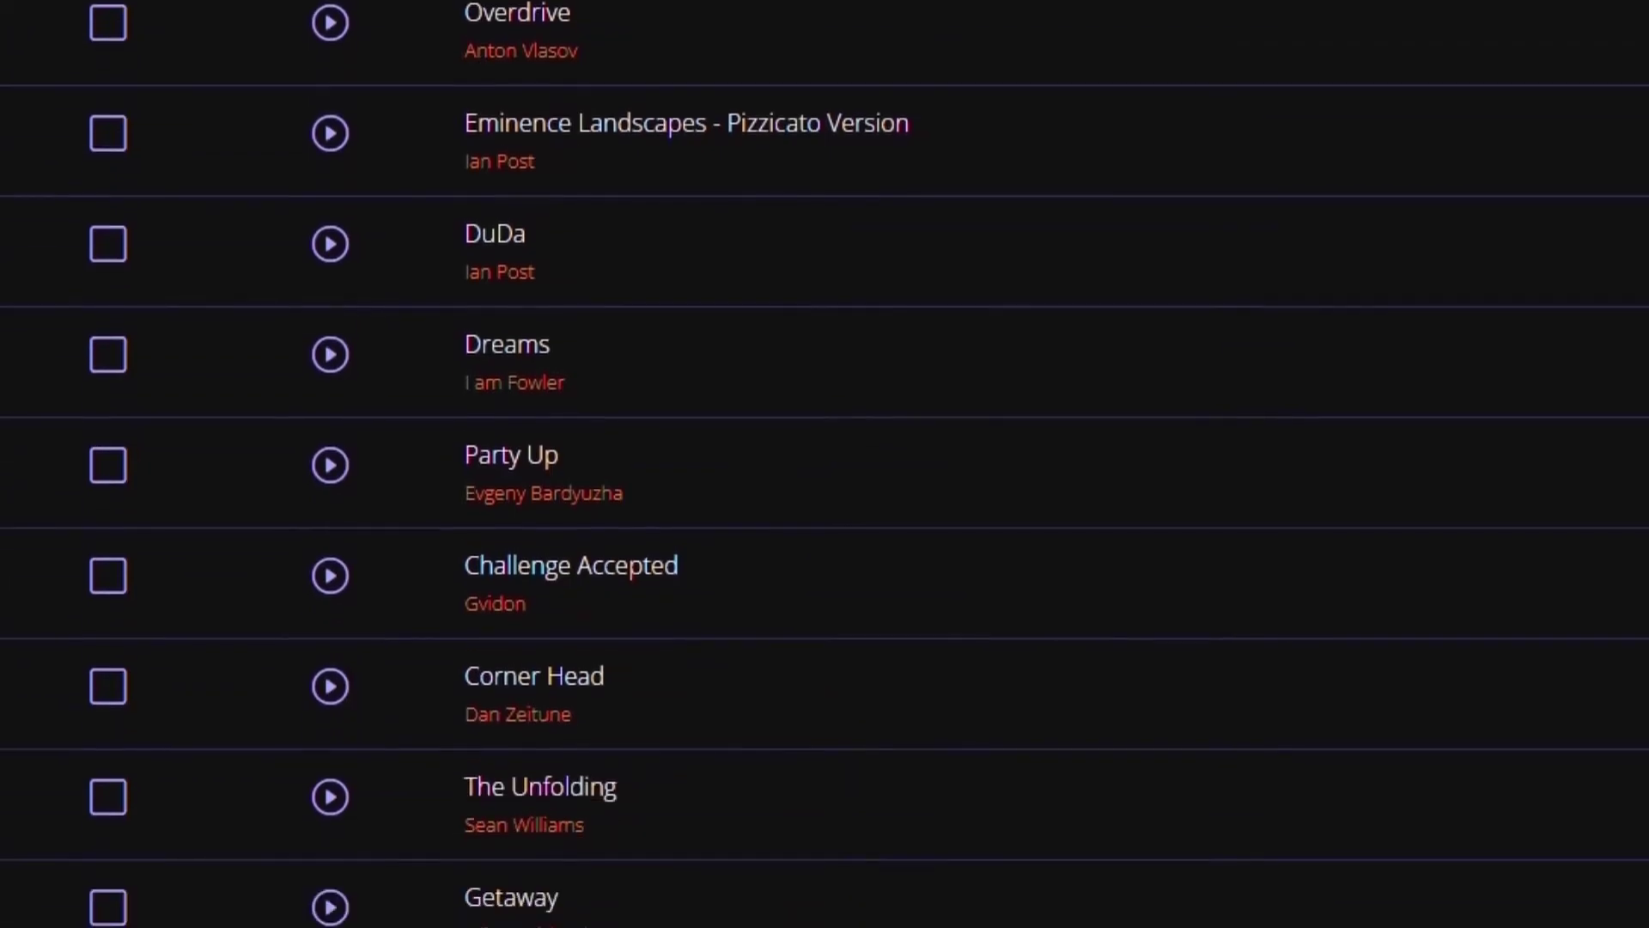
pyautogui.scroll(-9, 824, 464)
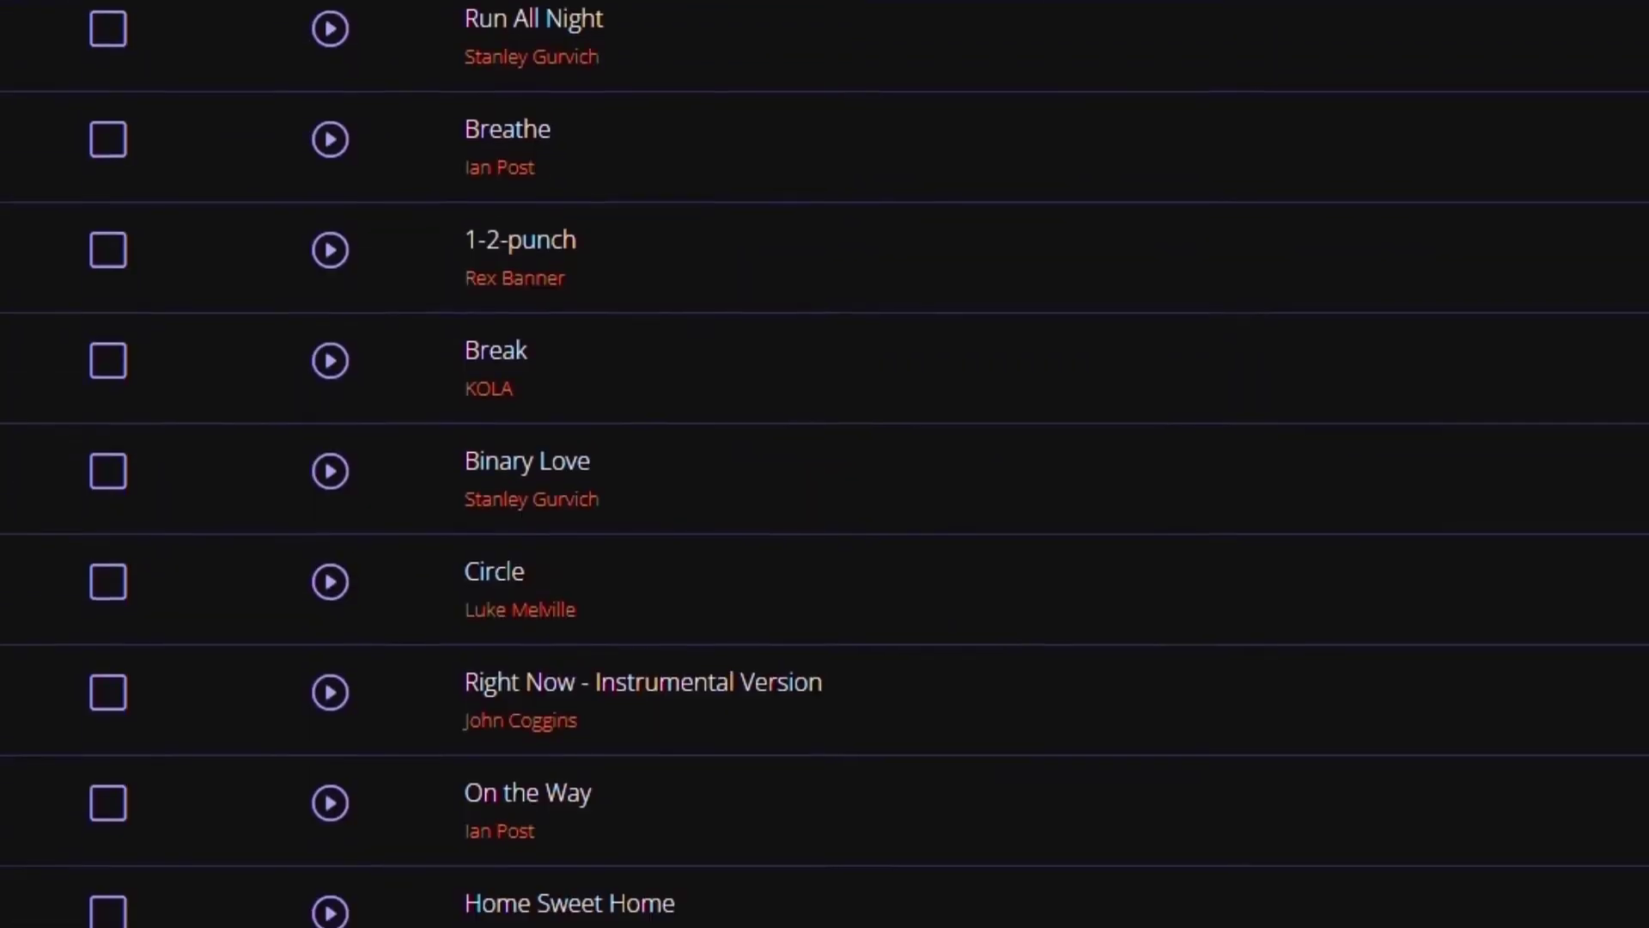
pyautogui.scroll(-7, 824, 464)
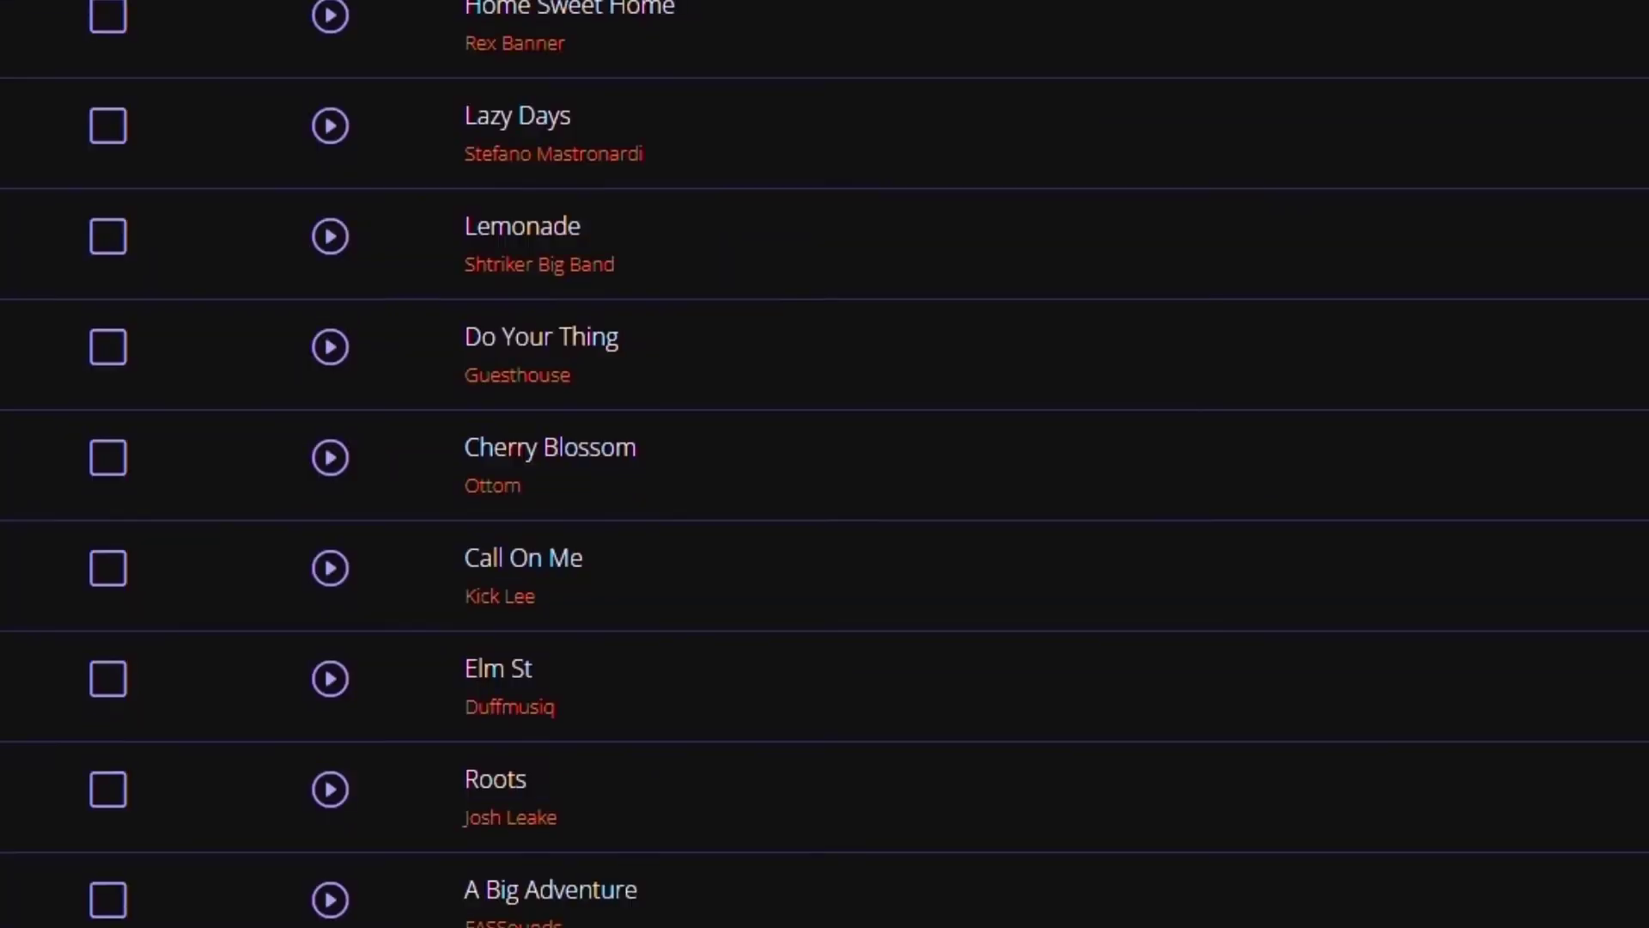
pyautogui.scroll(-4, 824, 464)
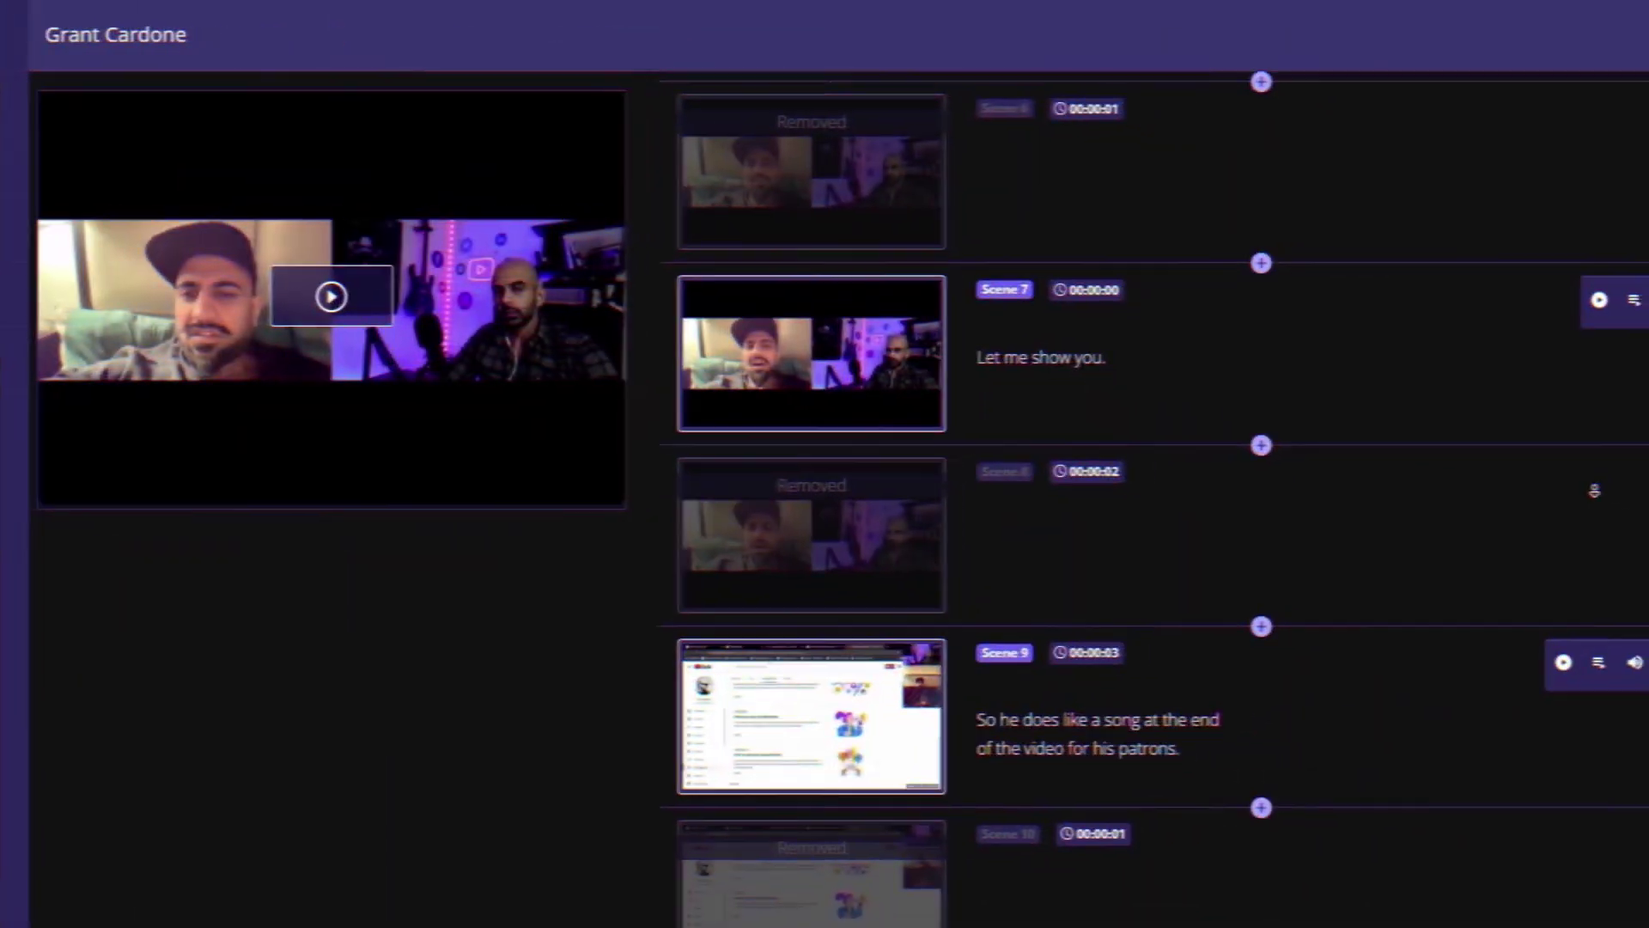
# Step: Scroll through the storyboard's subtitled scenes down to Scene 19
pyautogui.scroll(-3, 1580, 485)
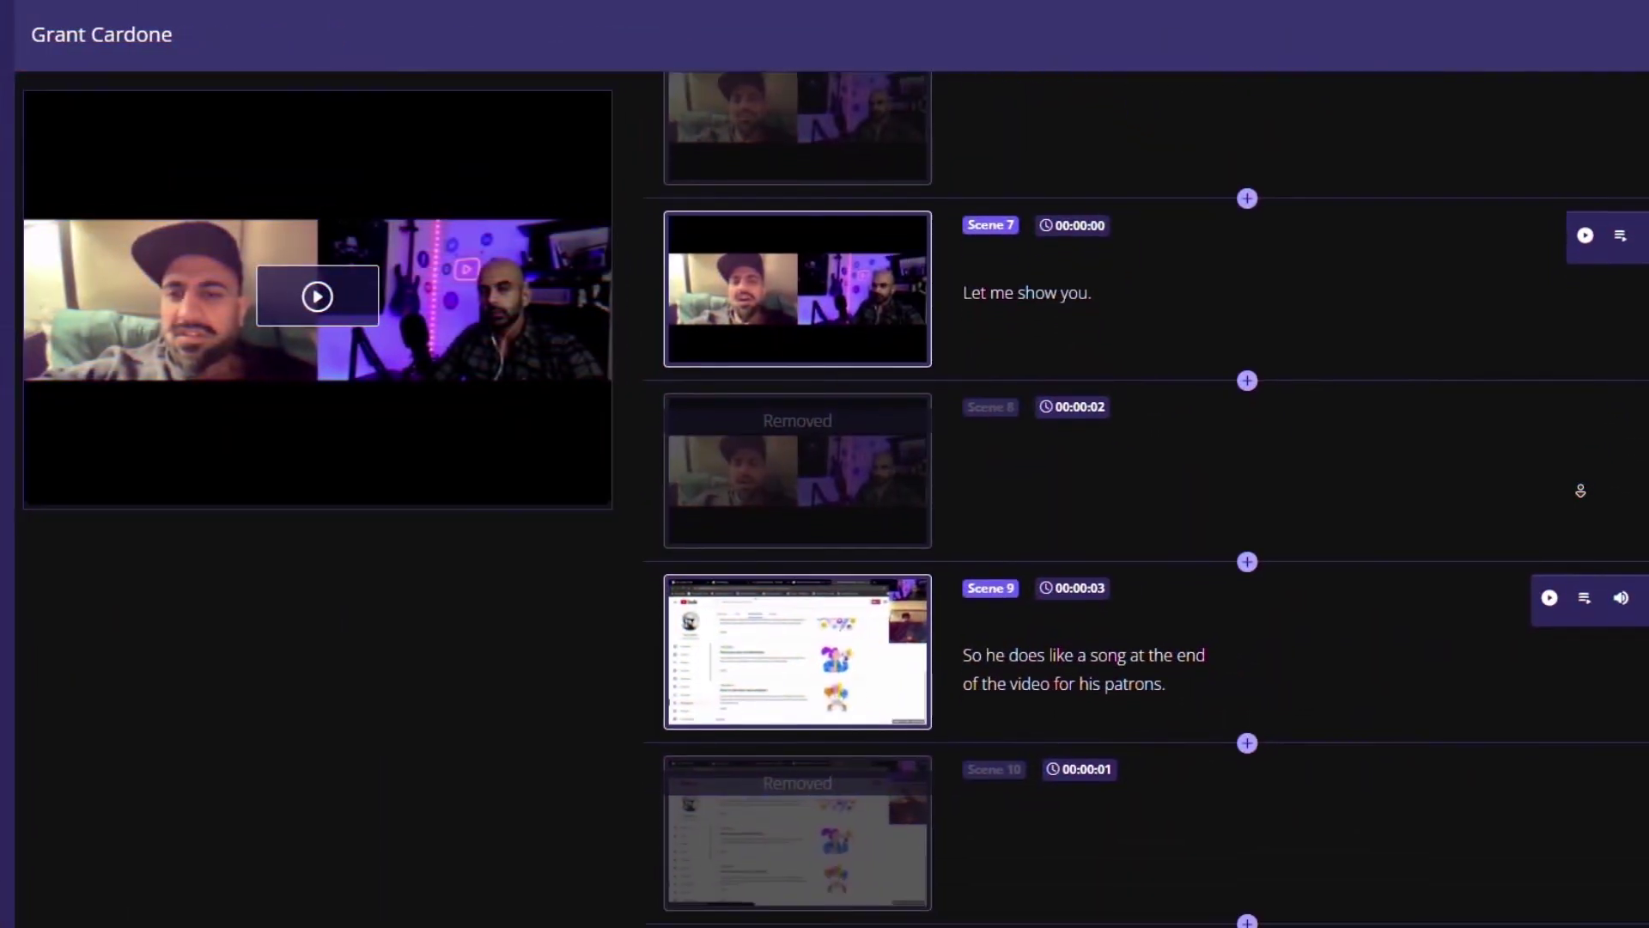
pyautogui.scroll(-3, 1581, 489)
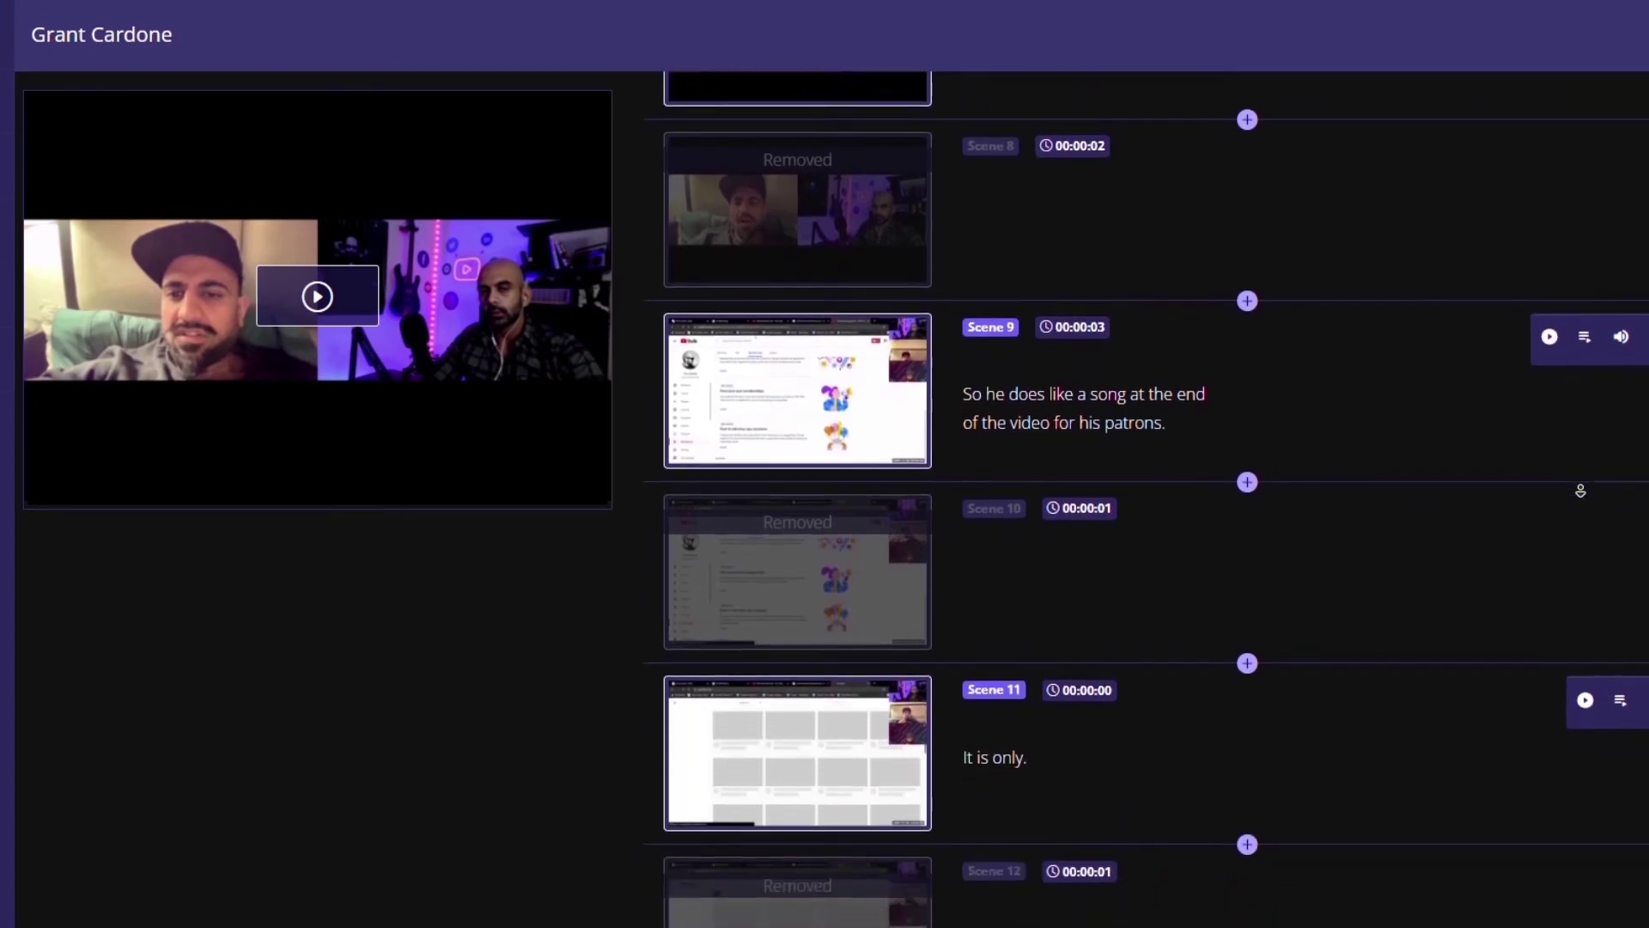
pyautogui.scroll(-3, 1581, 490)
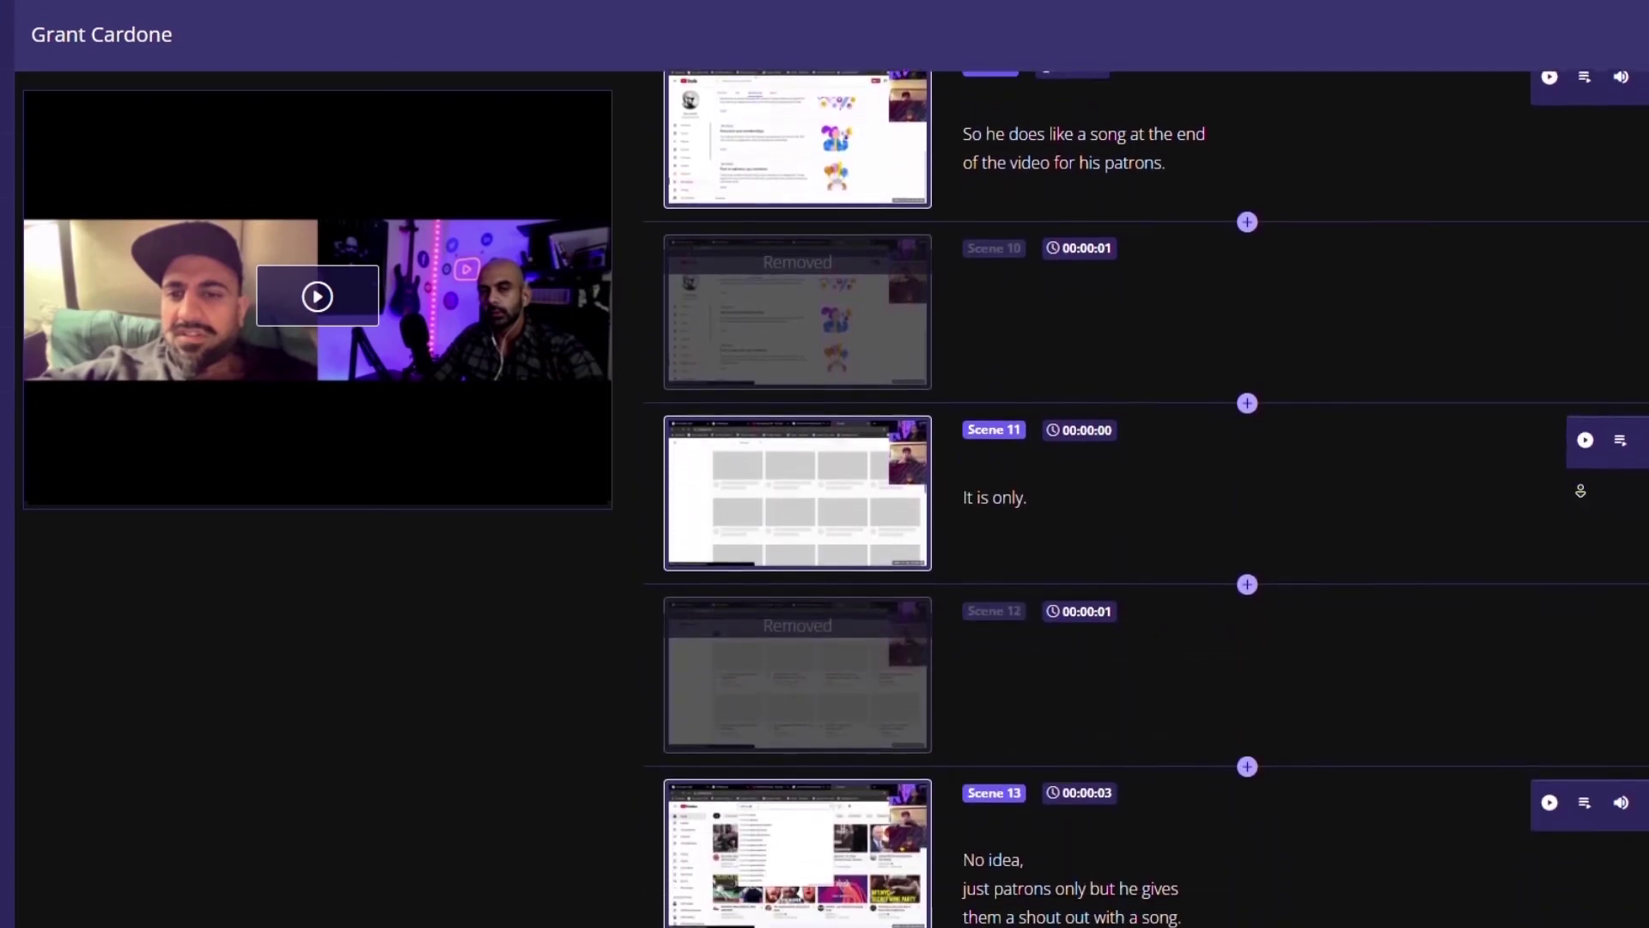
pyautogui.scroll(-3, 1580, 491)
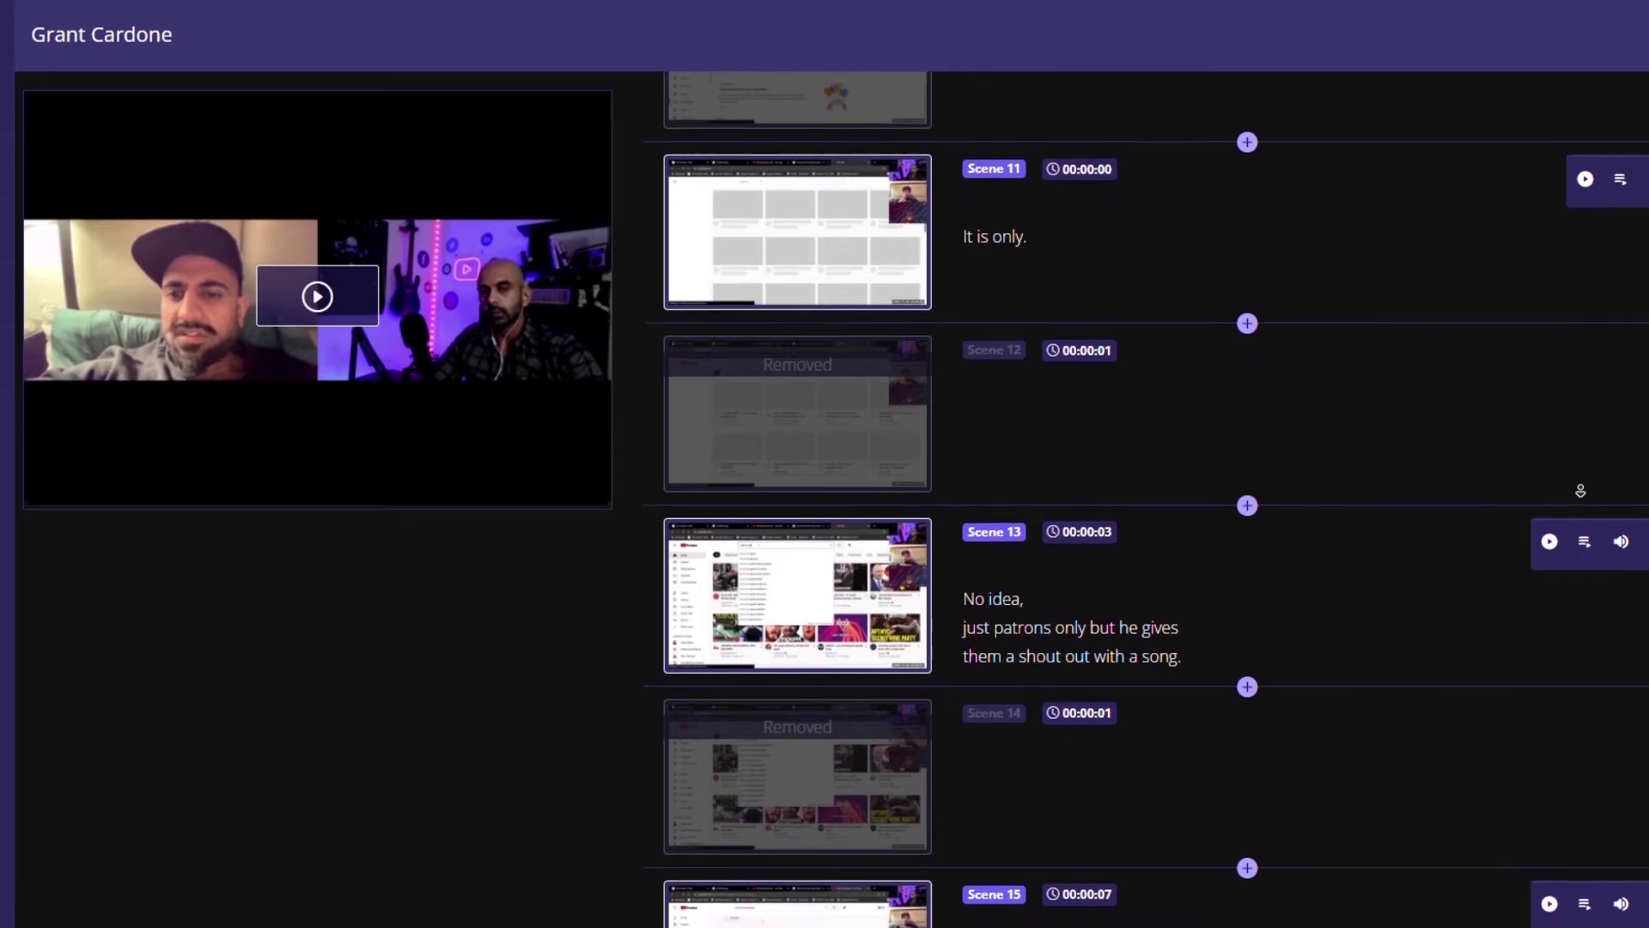
pyautogui.scroll(-3, 1581, 490)
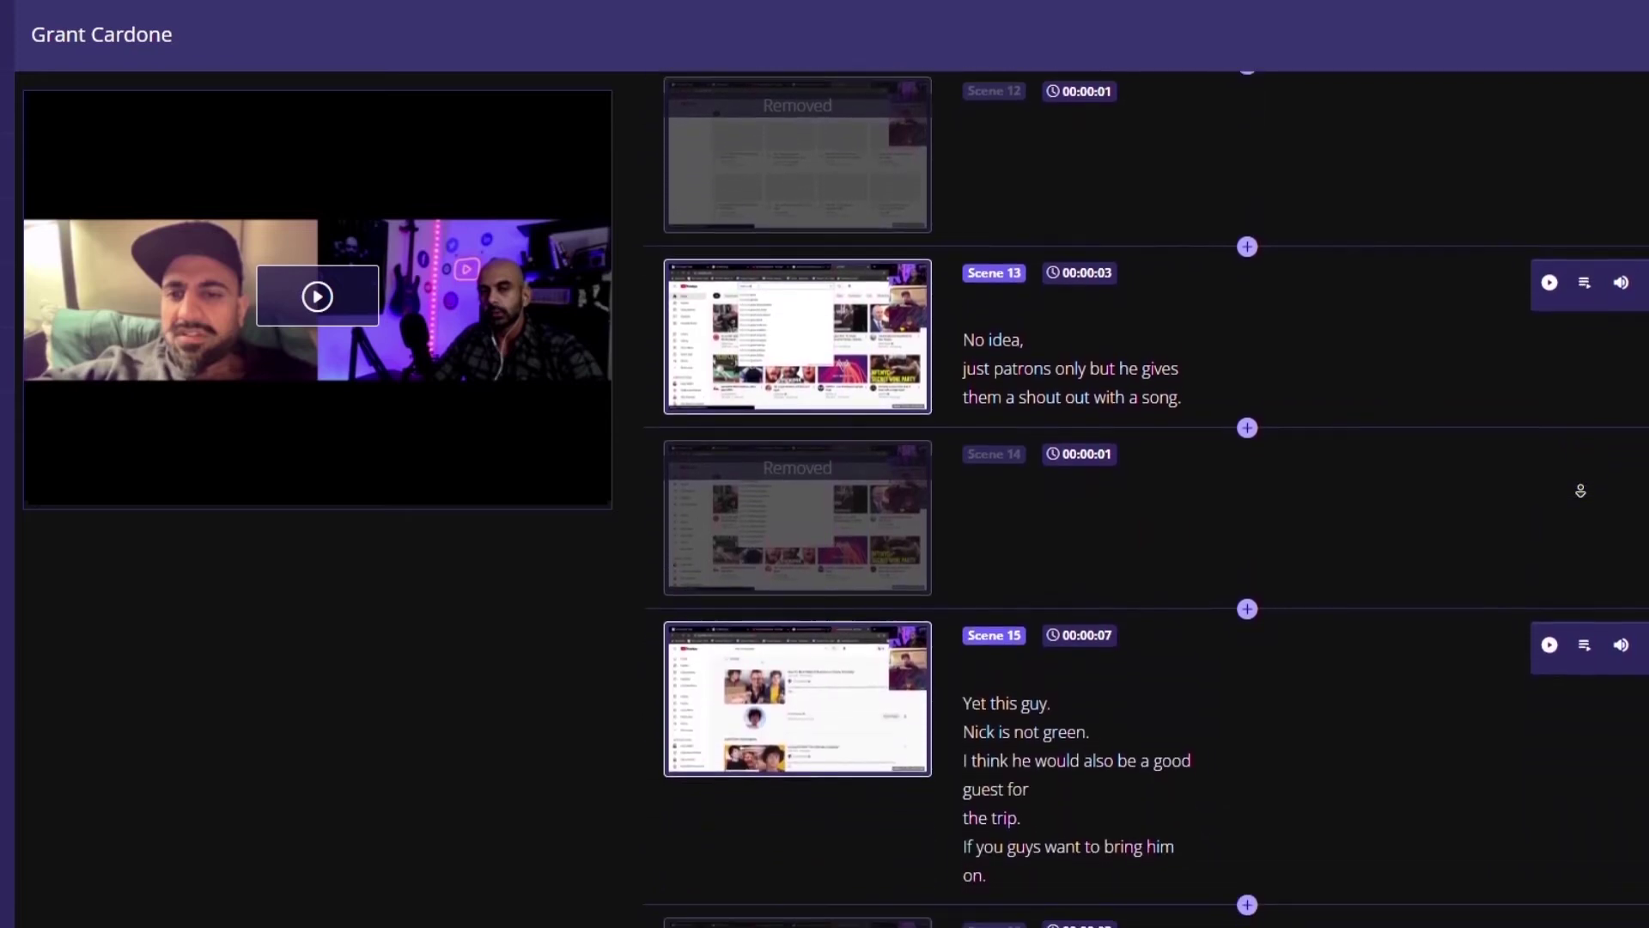
pyautogui.scroll(-3, 1581, 491)
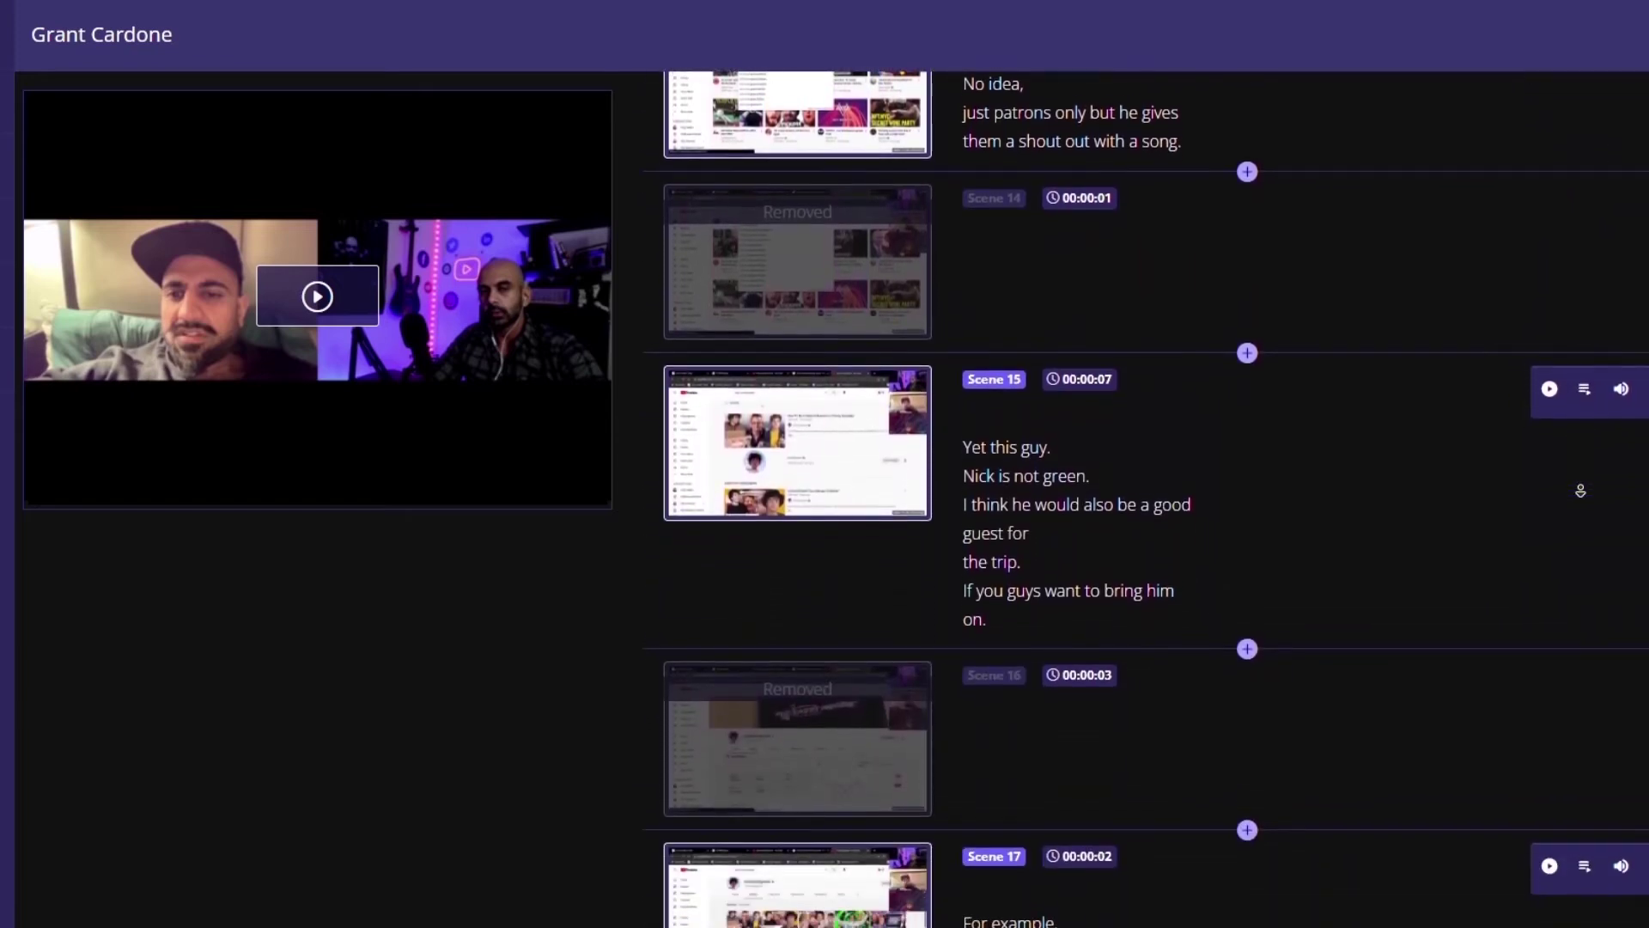
pyautogui.scroll(-3, 1580, 490)
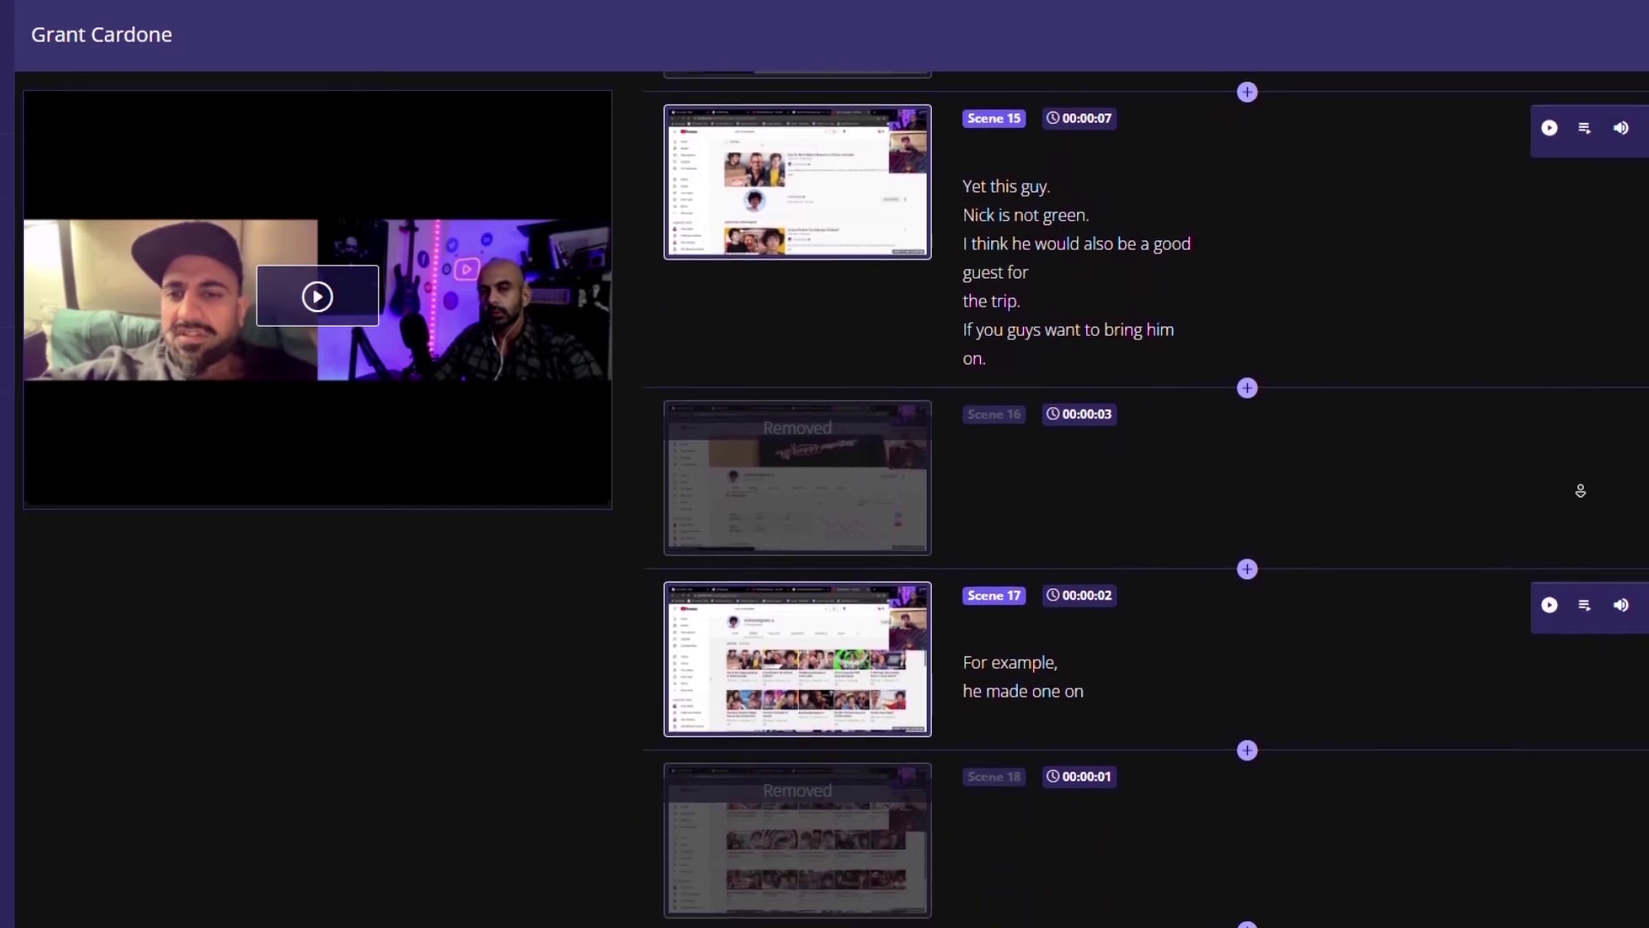
pyautogui.scroll(-3, 1580, 491)
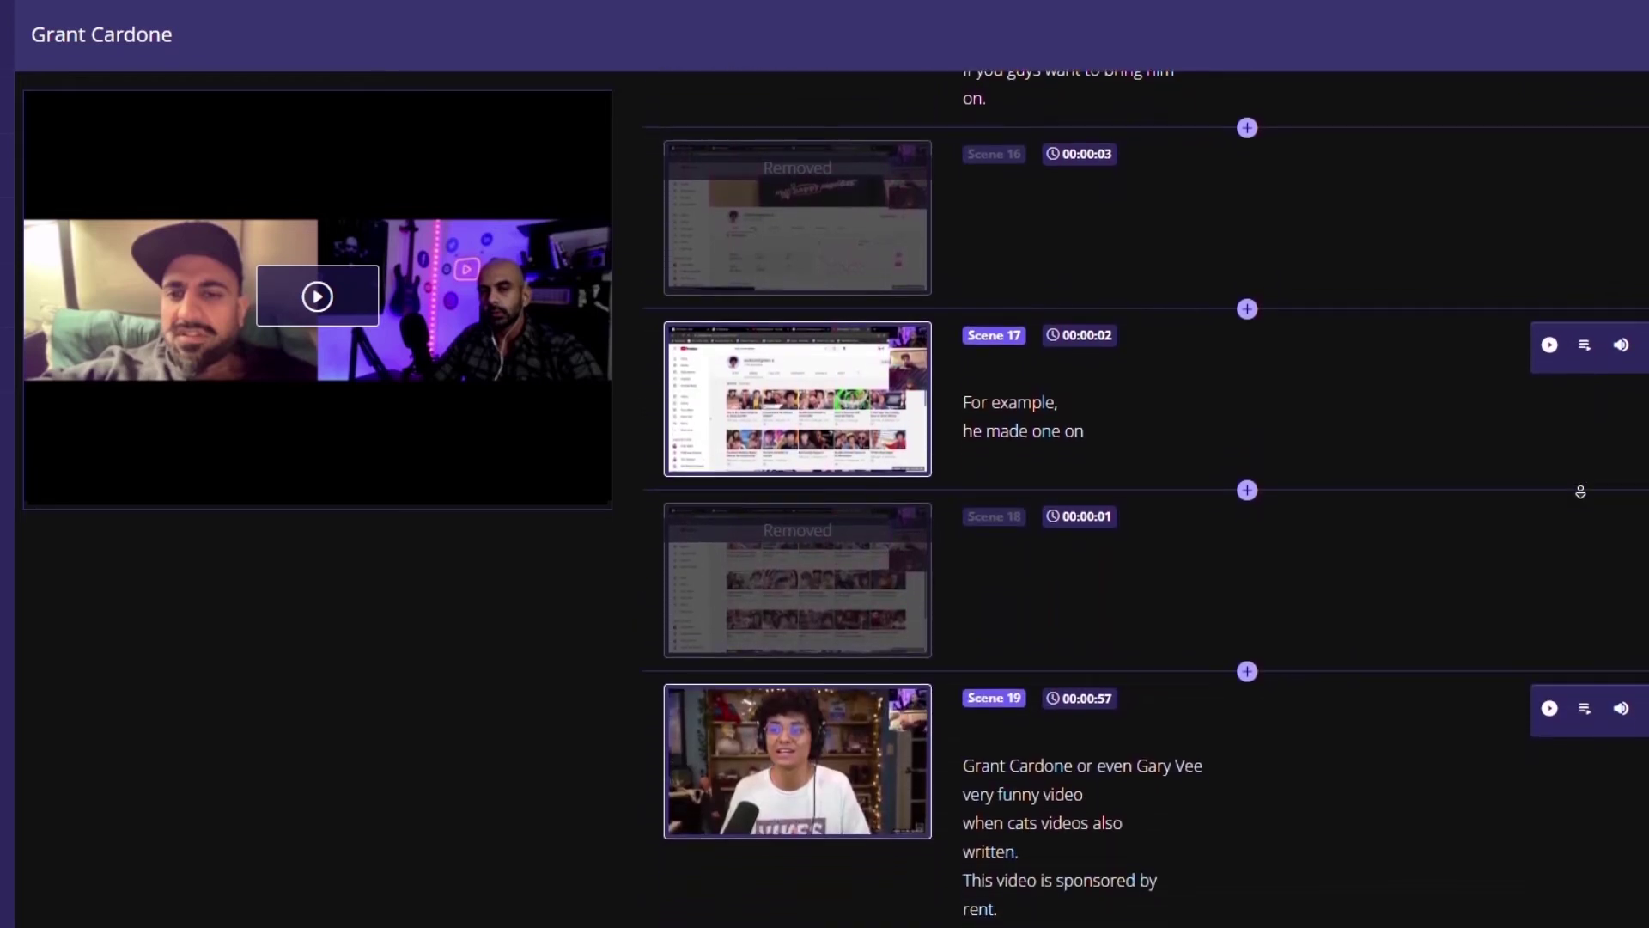
pyautogui.scroll(-3, 1581, 493)
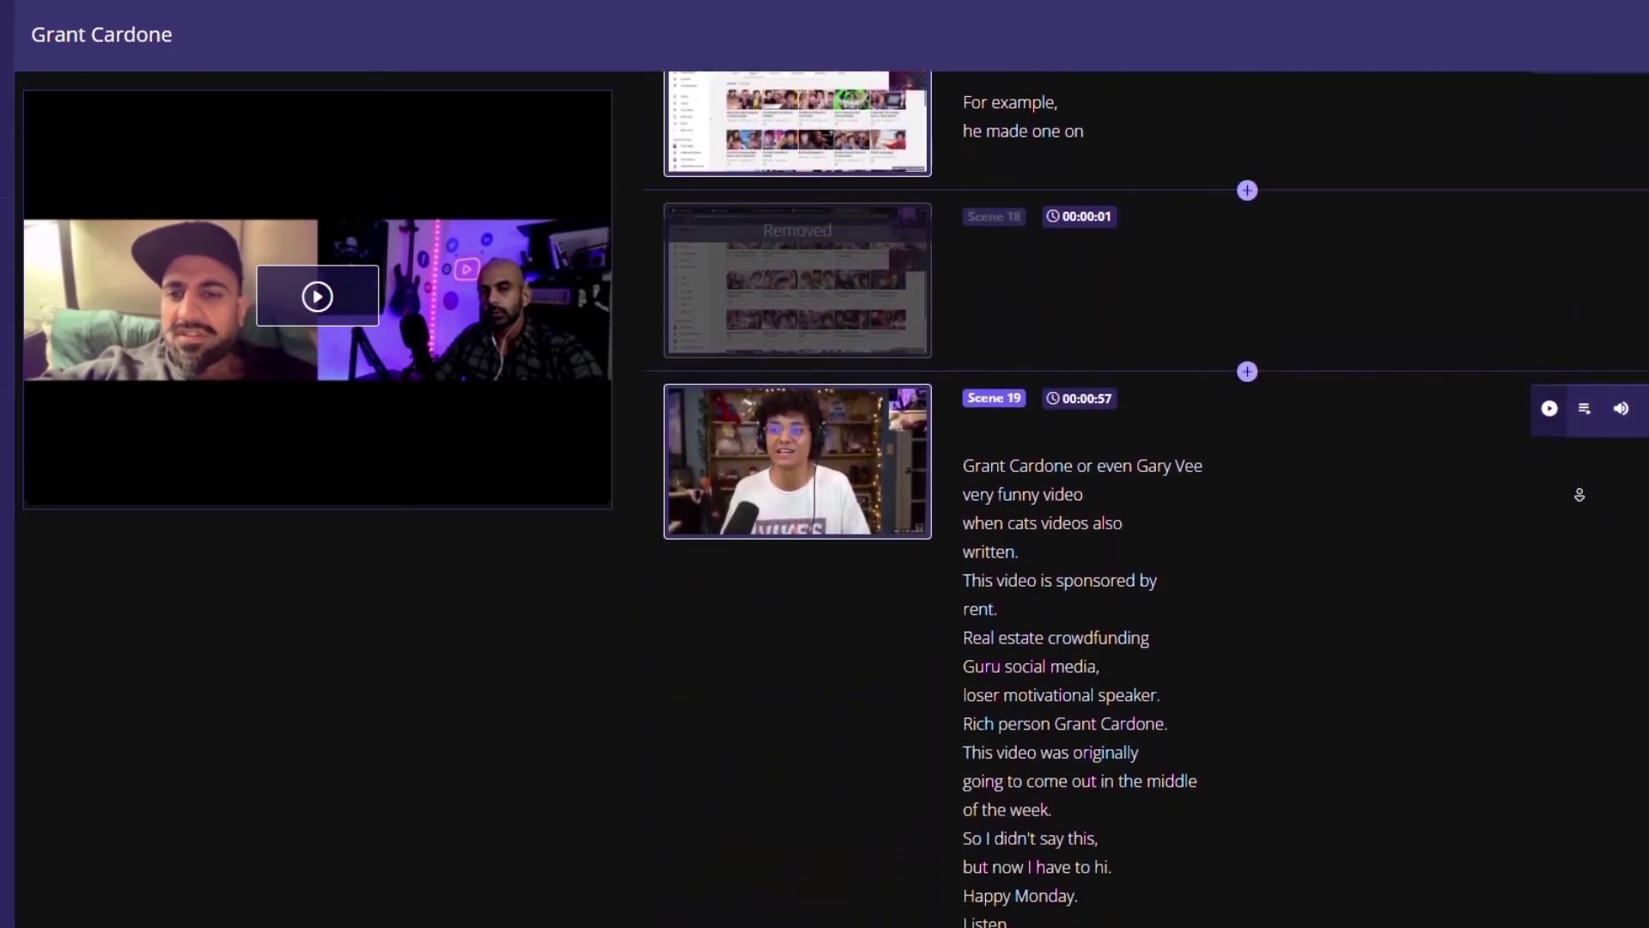
pyautogui.scroll(-1, 1580, 496)
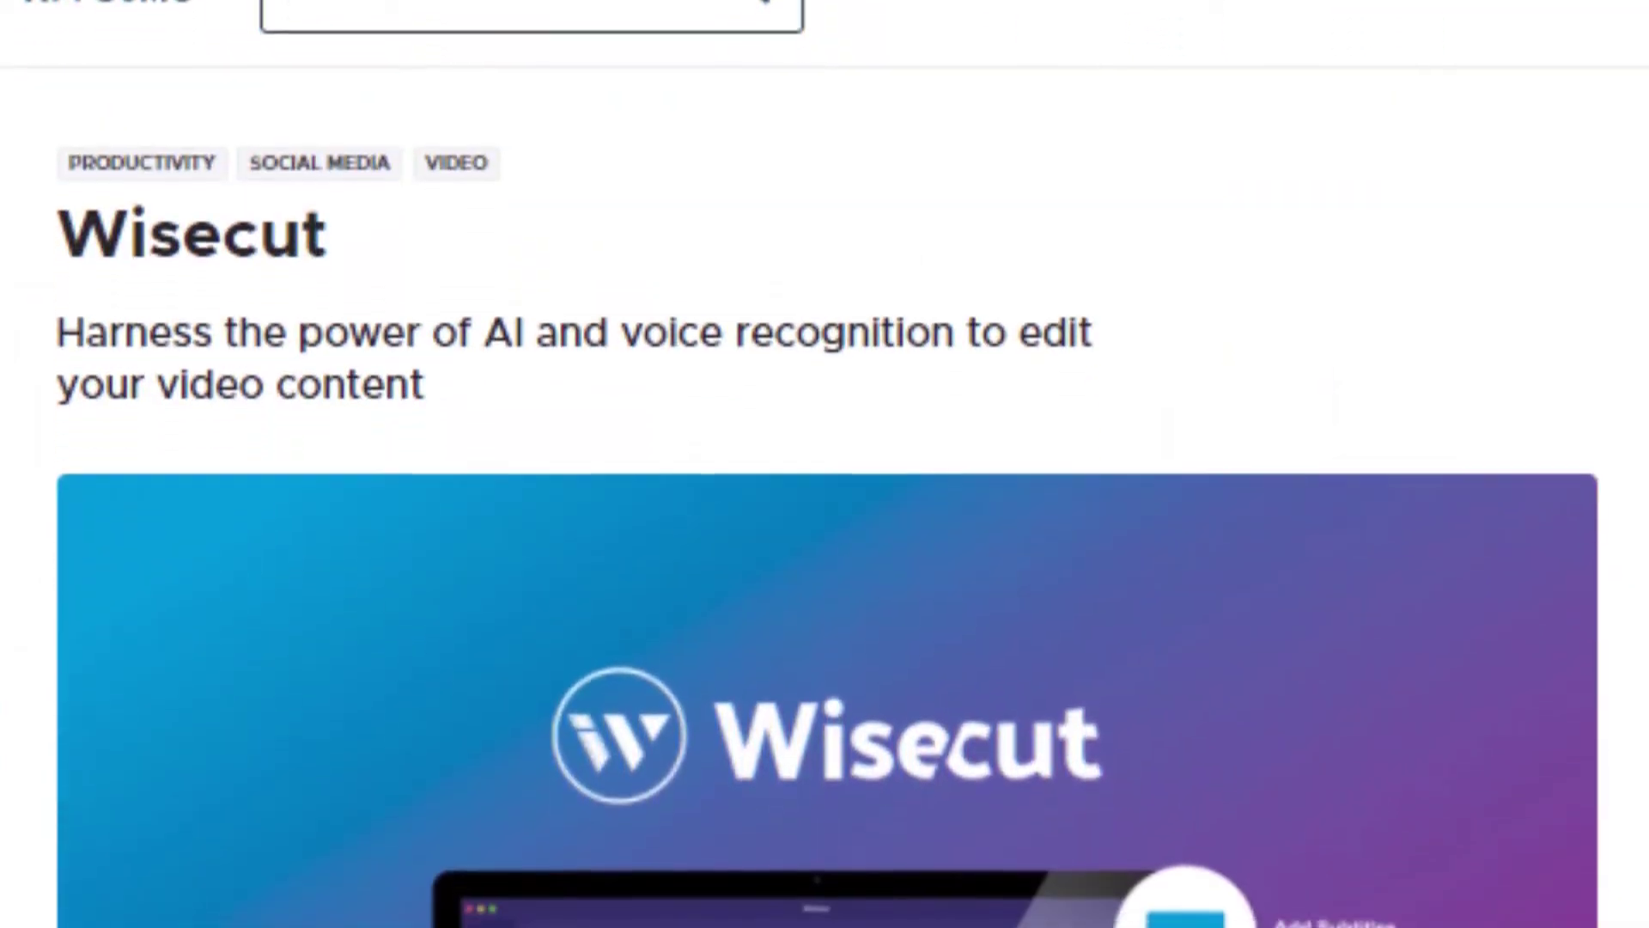
# Step: Scroll down through the AppSumo Wisecut deal description
pyautogui.scroll(-5, 825, 463)
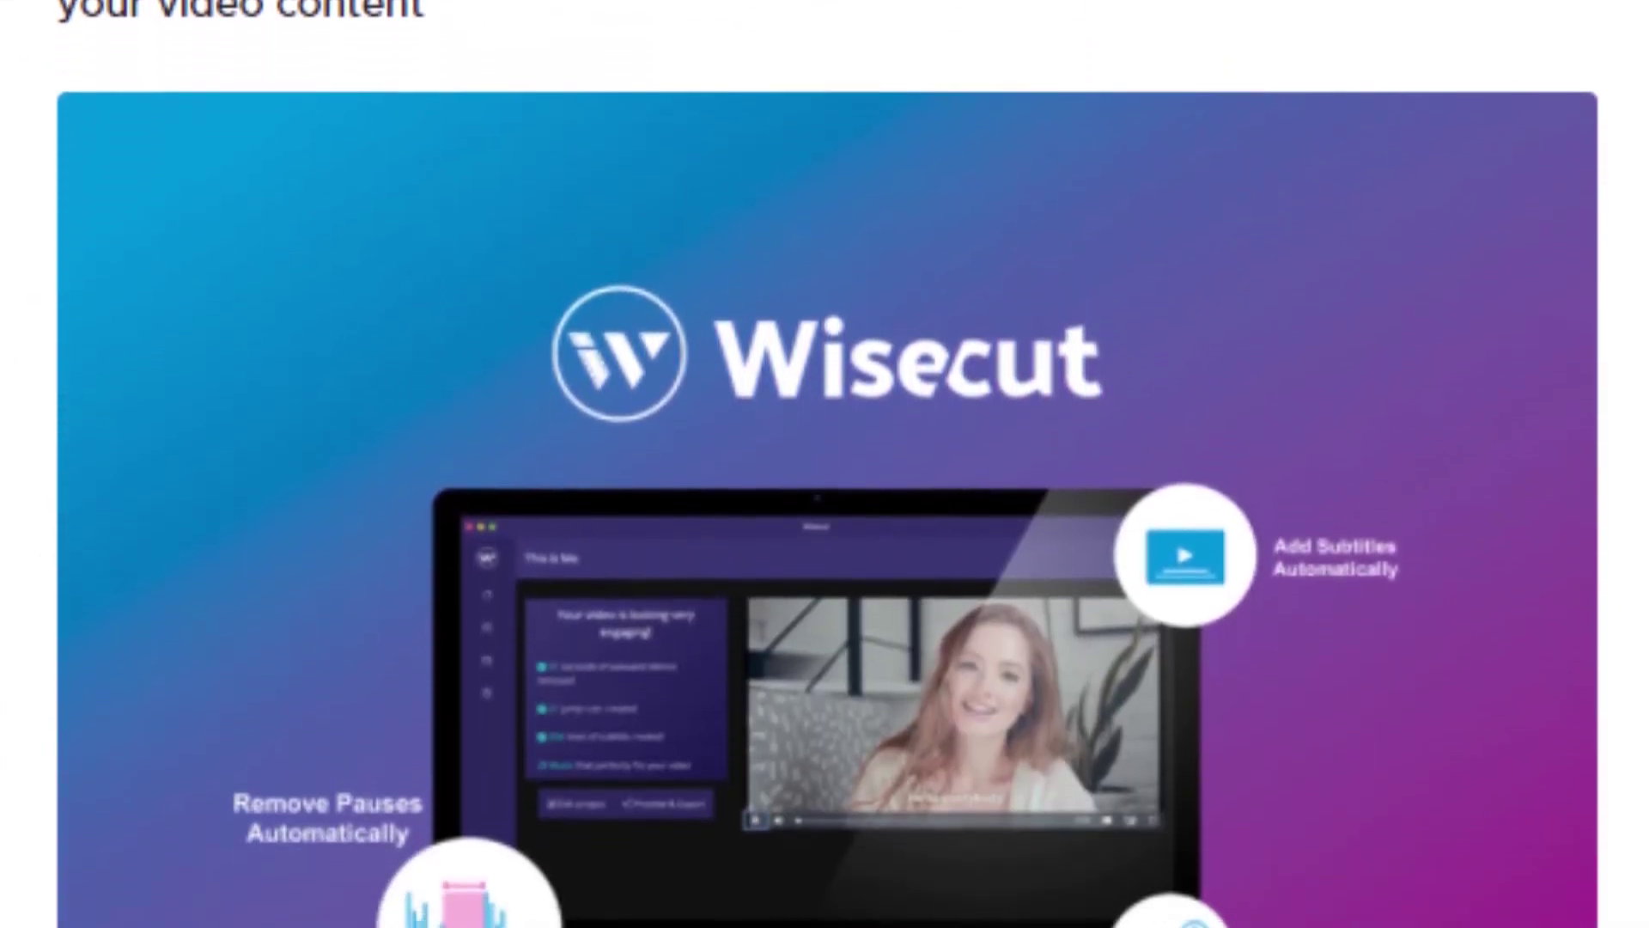
pyautogui.scroll(-3, 824, 463)
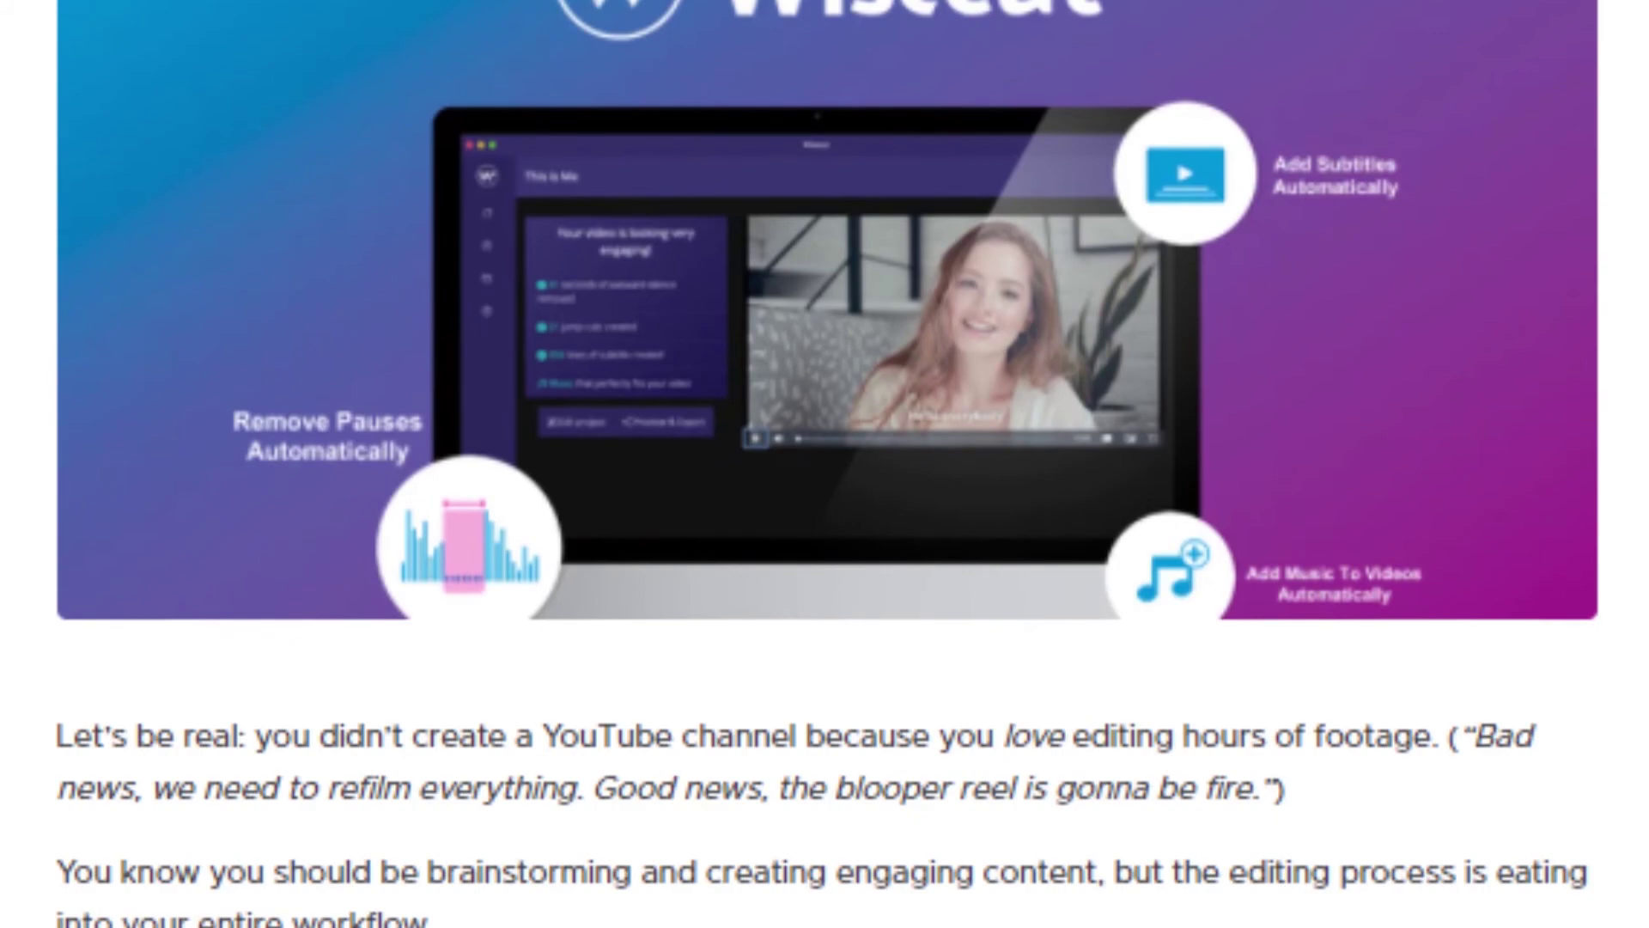